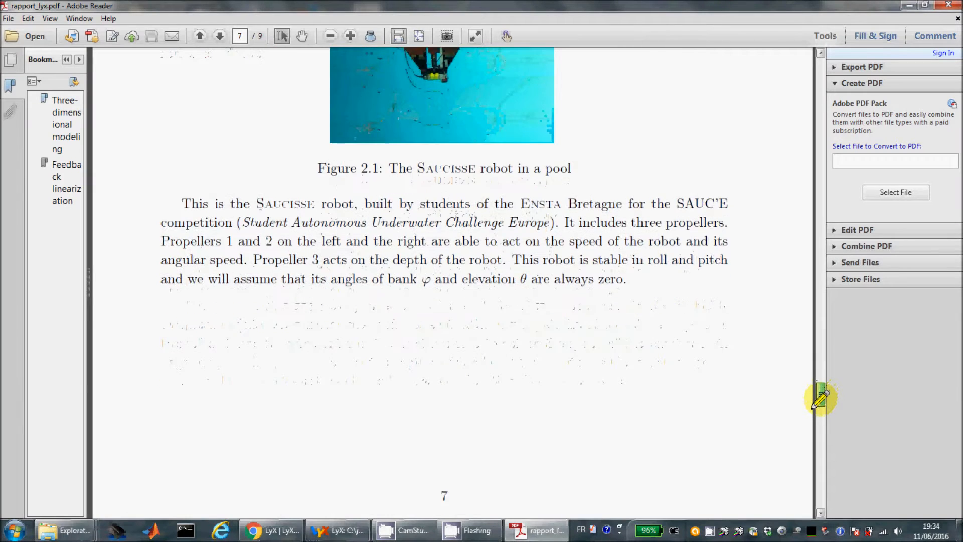
# Step: Switch from the PDF report to LyX and create a new document from the IEEEtran-Conference.lyx template
pyautogui.moveTo(819, 398)
pyautogui.mouseDown()
pyautogui.moveTo(818, 486)
pyautogui.moveTo(816, 406)
pyautogui.mouseUp()
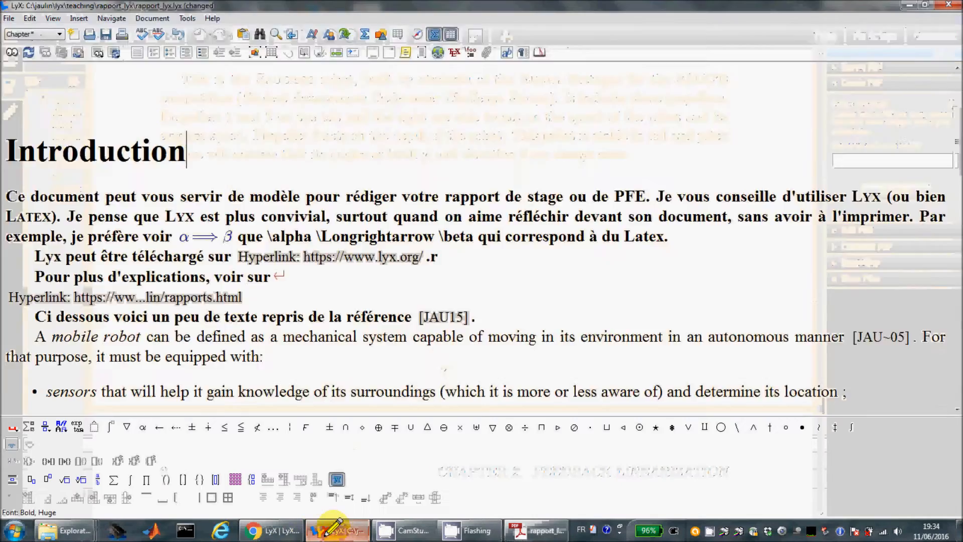
pyautogui.click(334, 530)
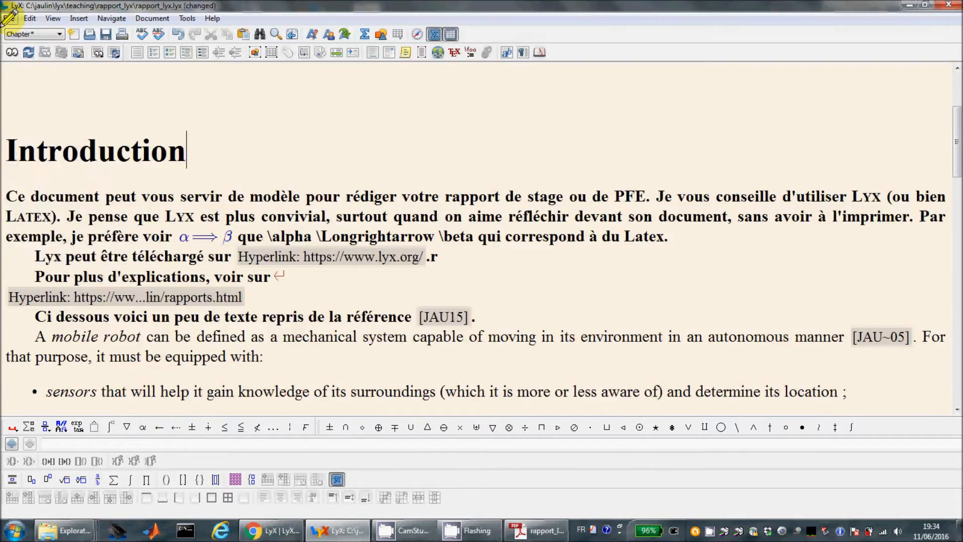
pyautogui.click(10, 18)
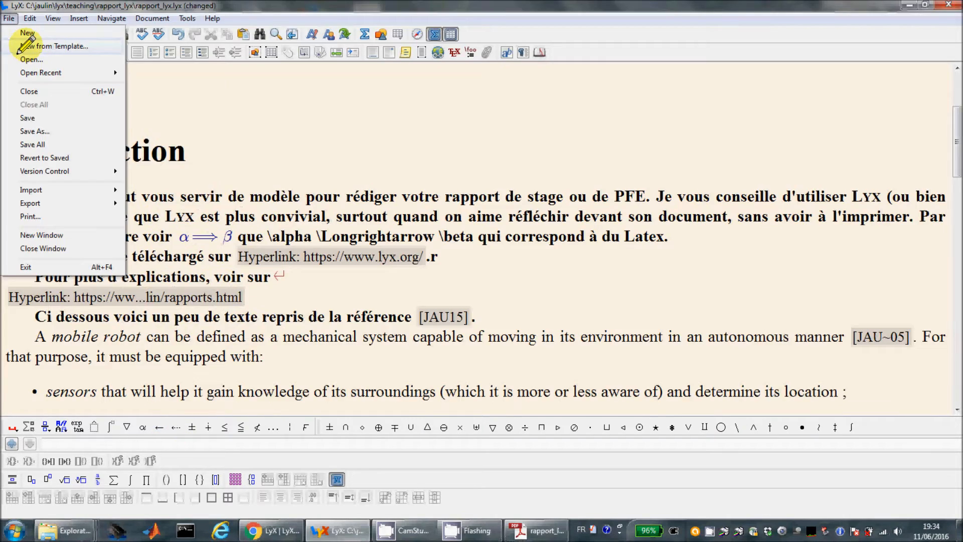
pyautogui.click(21, 48)
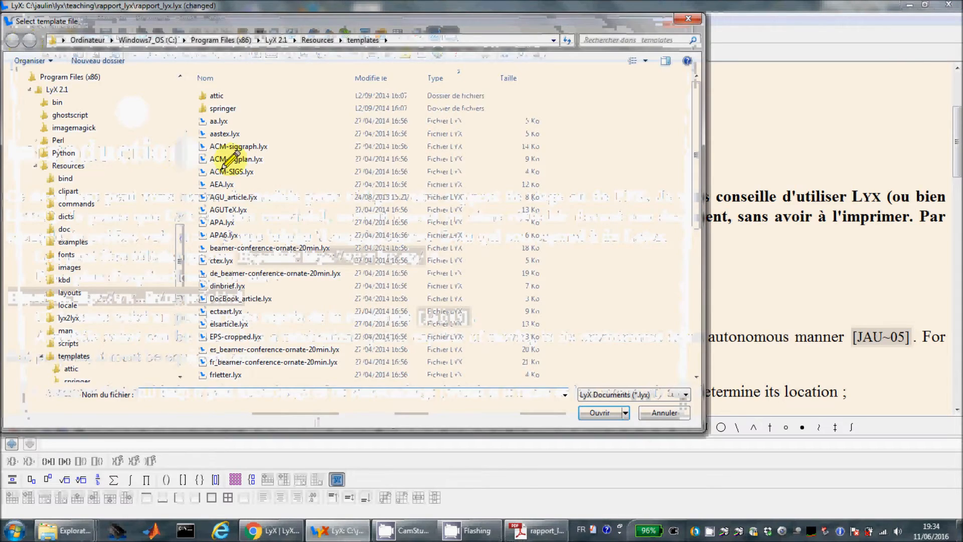
pyautogui.moveTo(695, 208); pyautogui.dragTo(694, 264)
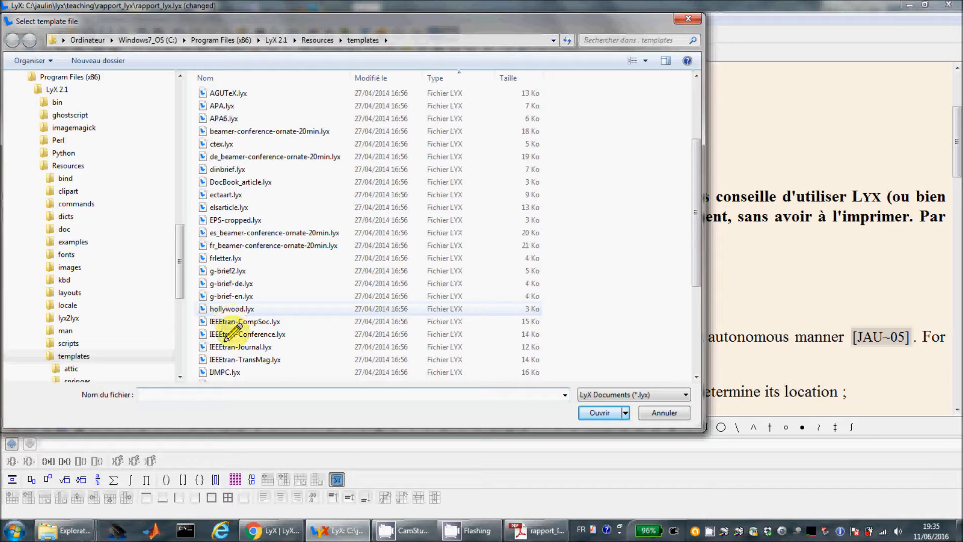
pyautogui.click(225, 339)
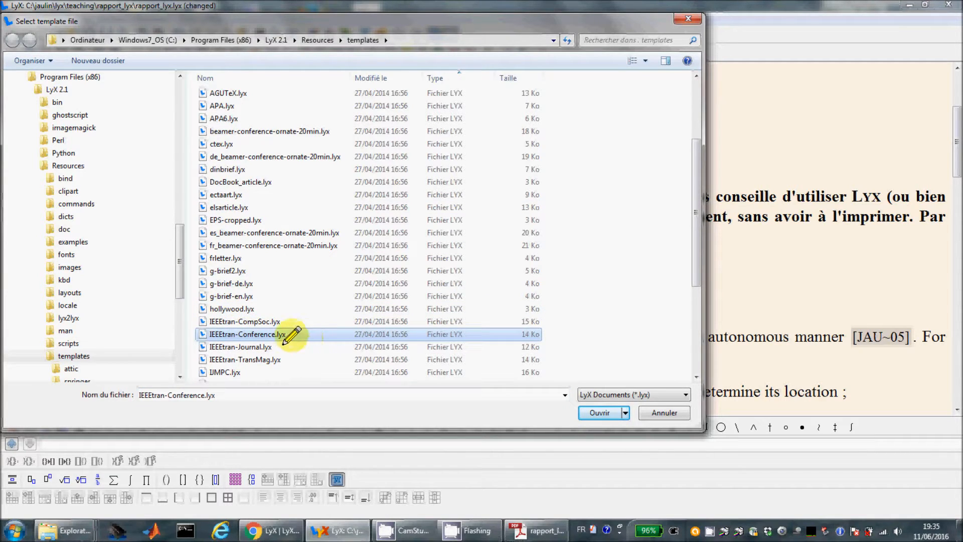
pyautogui.click(598, 413)
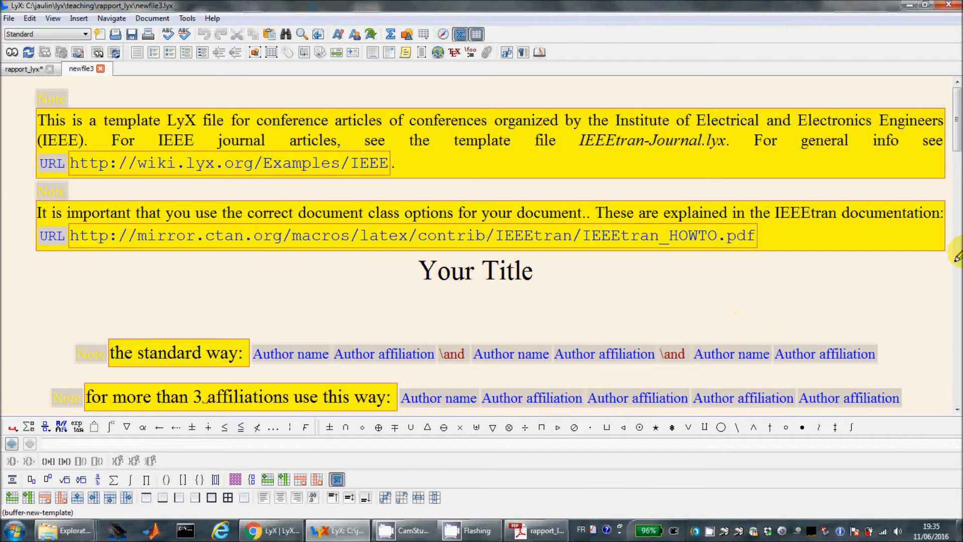
# Step: Look through the conference template, preview it as a PDF, examine its two-column layout and close the preview
pyautogui.moveTo(953, 144); pyautogui.dragTo(953, 281)
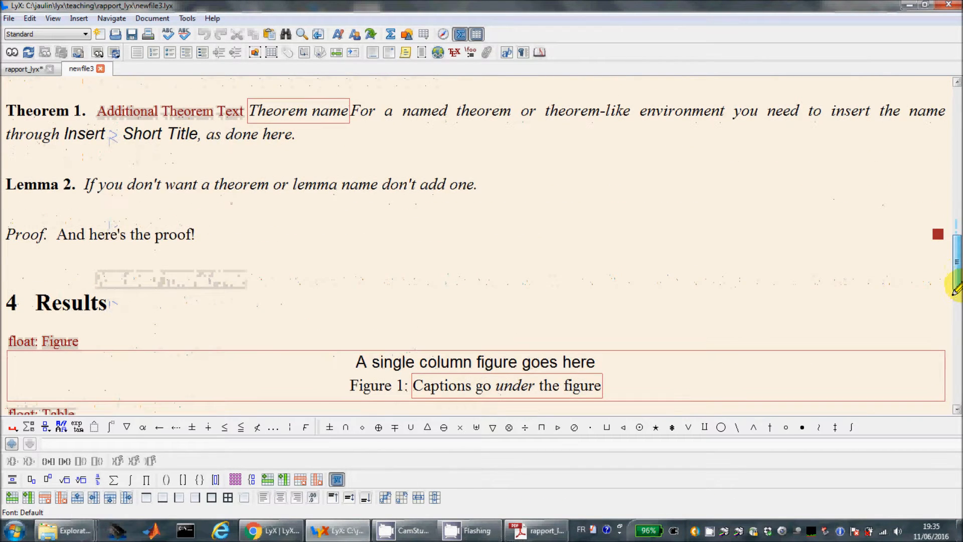
pyautogui.click(10, 51)
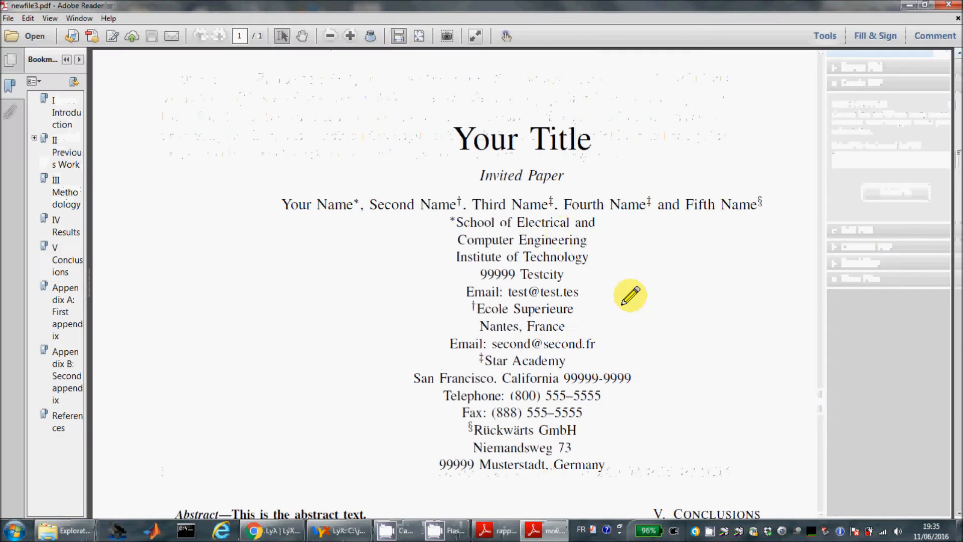
pyautogui.moveTo(956, 133); pyautogui.dragTo(953, 293)
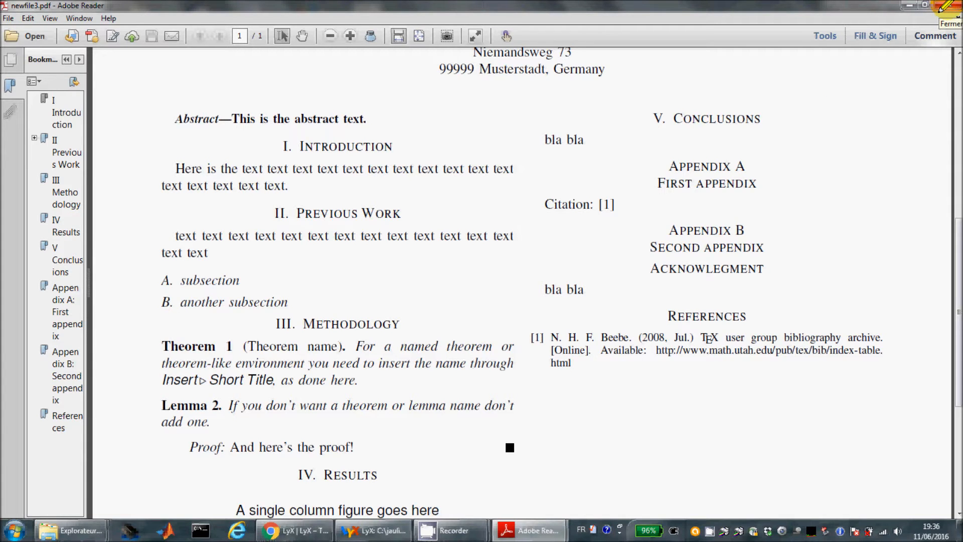
pyautogui.click(941, 8)
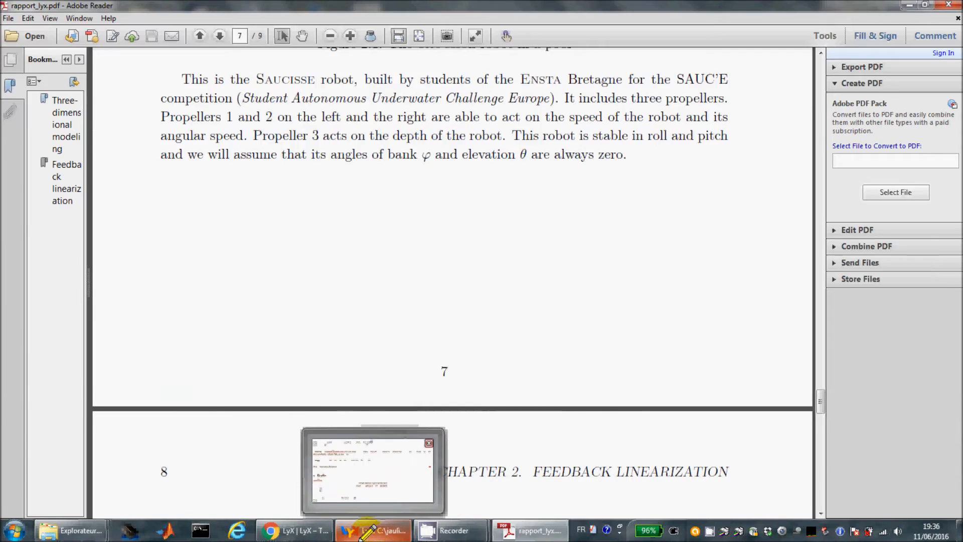
# Step: Return to LyX and close the newfile3 document, dismissing the temporary directory warning
pyautogui.click(370, 530)
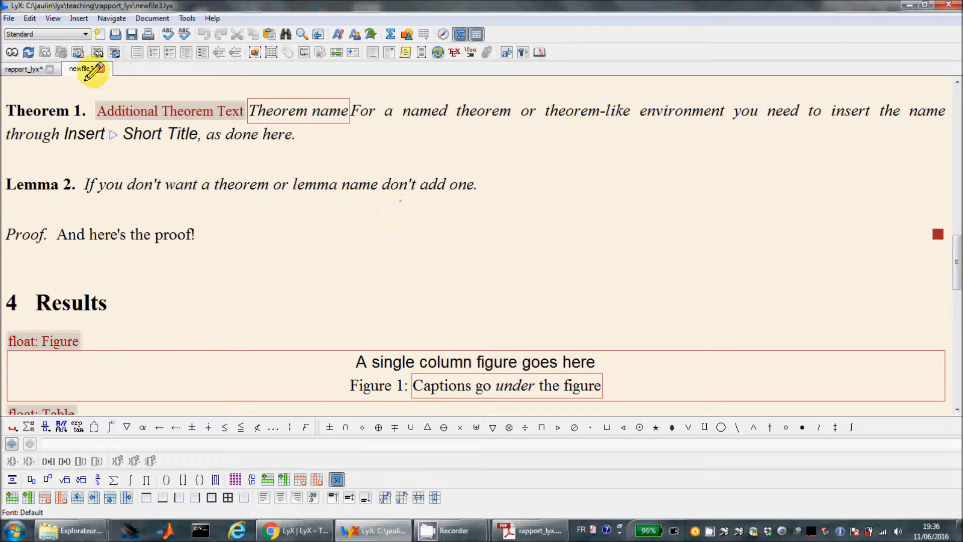
pyautogui.click(100, 68)
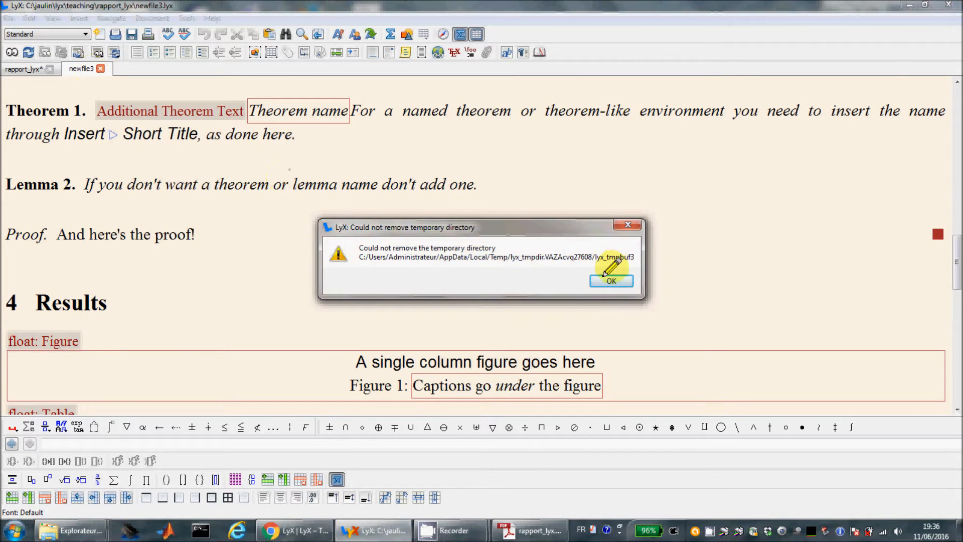
pyautogui.click(610, 280)
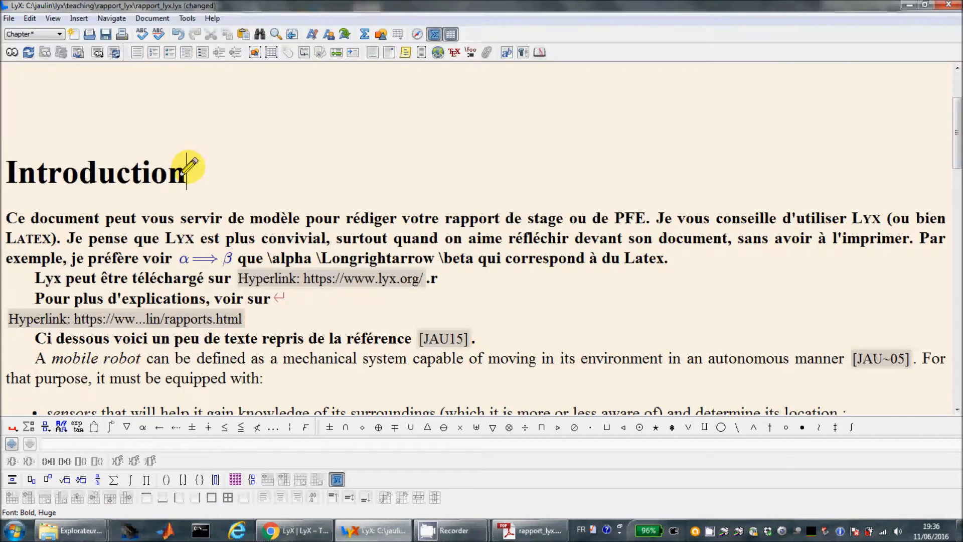
# Step: Show the LaTeX source pane for the "intelligence" bullet item in the Introduction of rapport_lyx
pyautogui.press('Down')
pyautogui.press('Down')
pyautogui.press('Down')
pyautogui.press('Down')
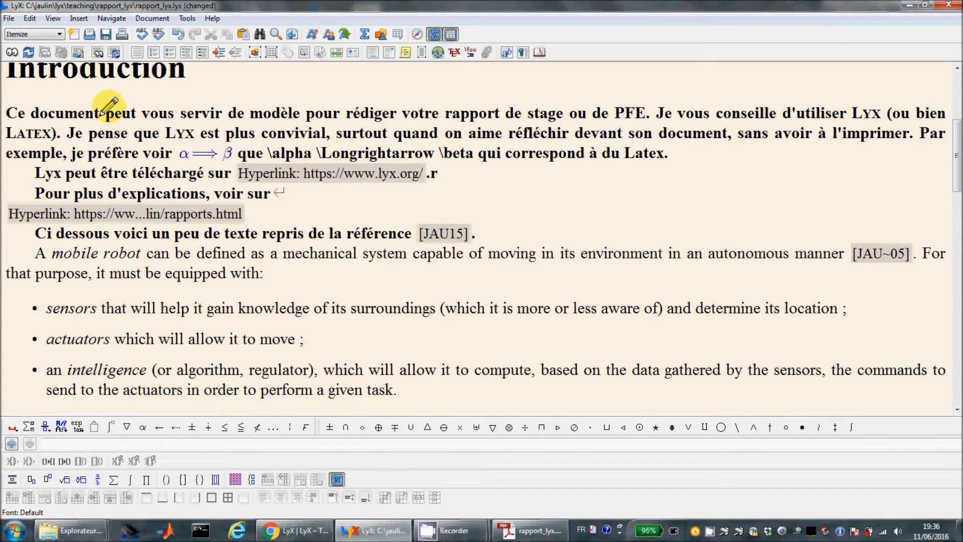
pyautogui.click(52, 19)
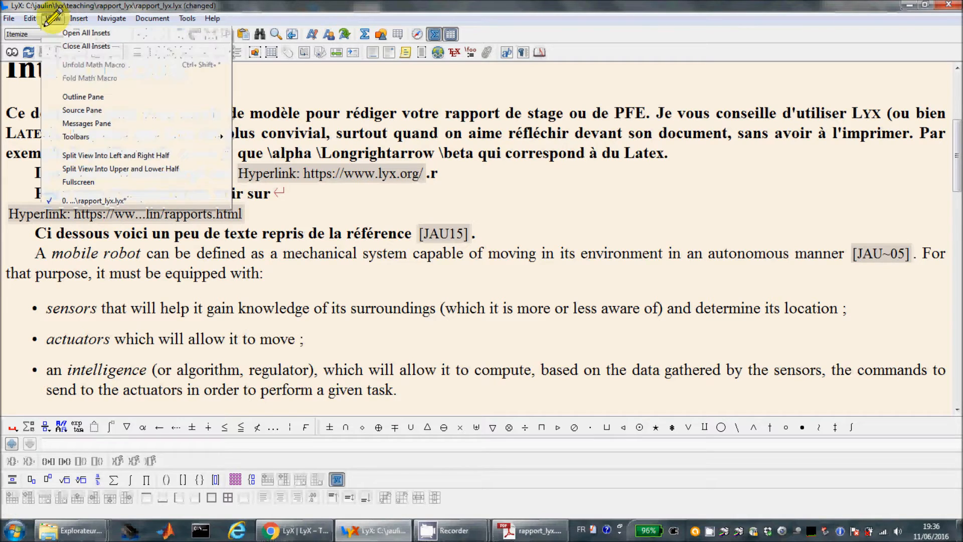
pyautogui.click(65, 110)
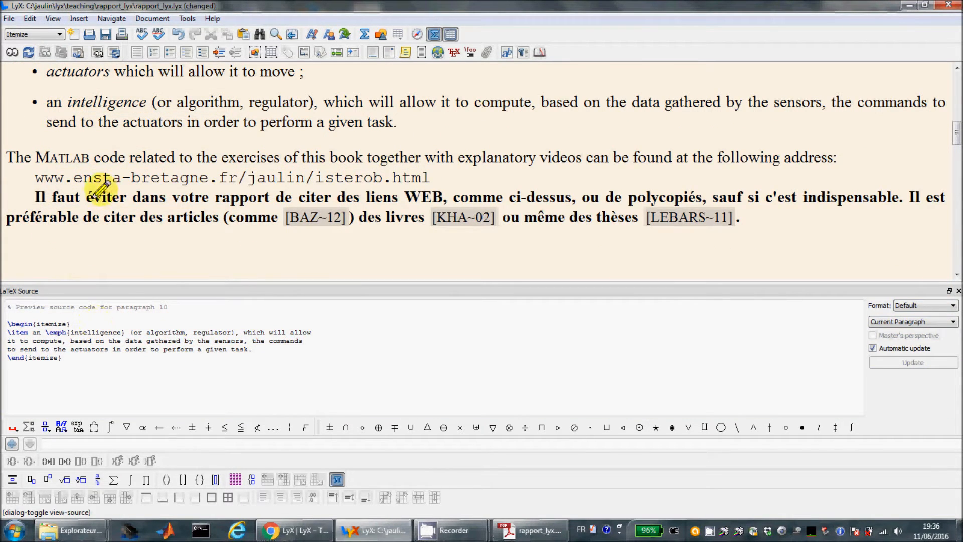
pyautogui.click(110, 122)
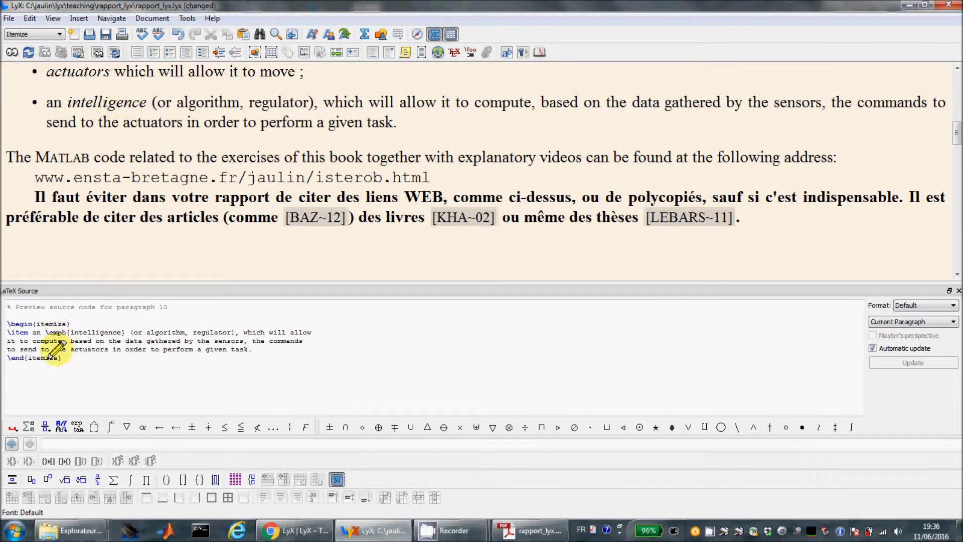
# Step: Examine the LaTeX source of the Chapter 1 heading and its state representation paragraph, highlighting the code of the displayed equation
pyautogui.click(150, 219)
pyautogui.scroll(-10, 149, 219)
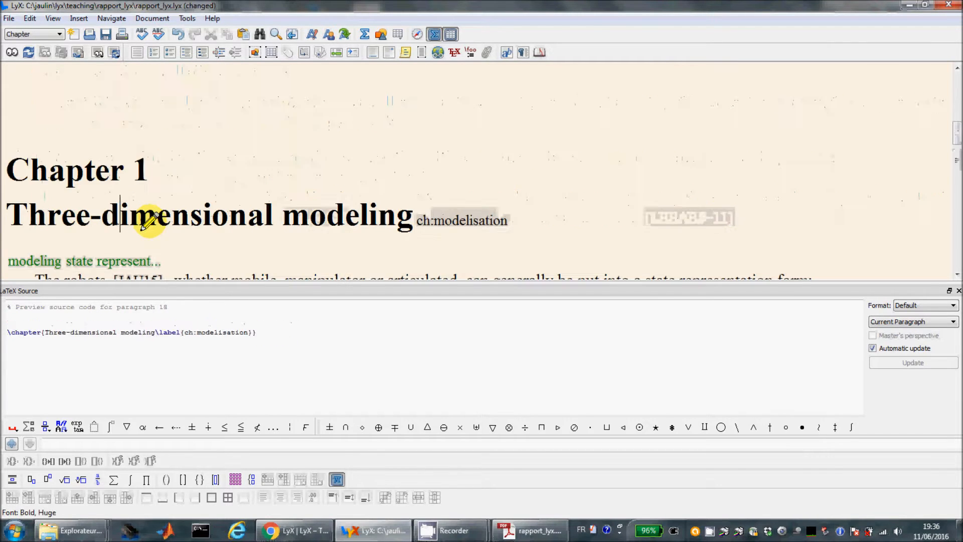
pyautogui.click(335, 191)
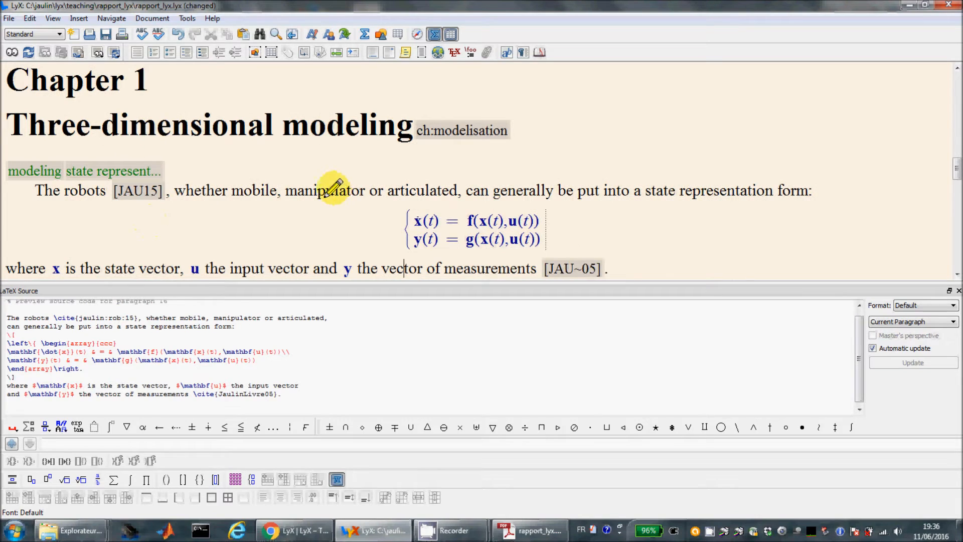
pyautogui.click(421, 233)
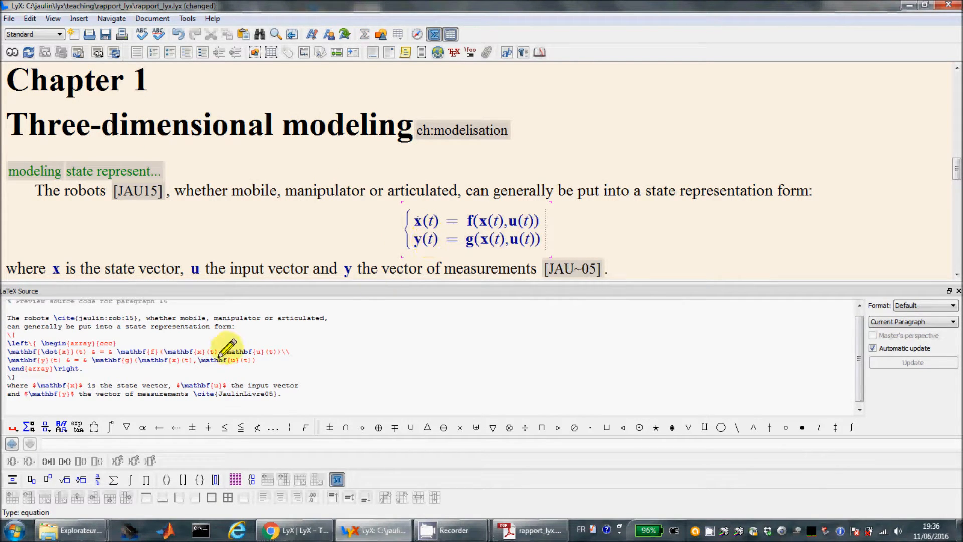
pyautogui.moveTo(10, 334); pyautogui.dragTo(20, 376)
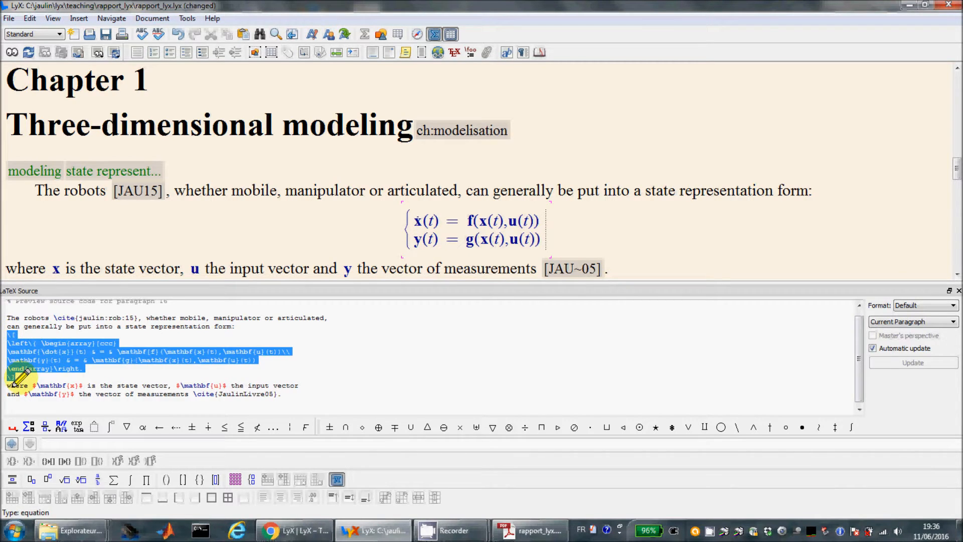
pyautogui.click(399, 239)
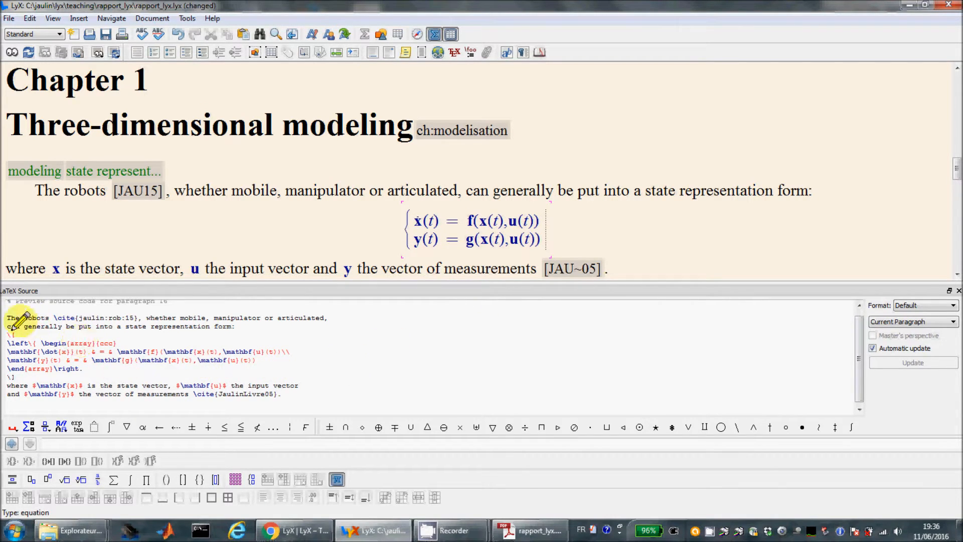
pyautogui.moveTo(15, 317); pyautogui.dragTo(38, 377)
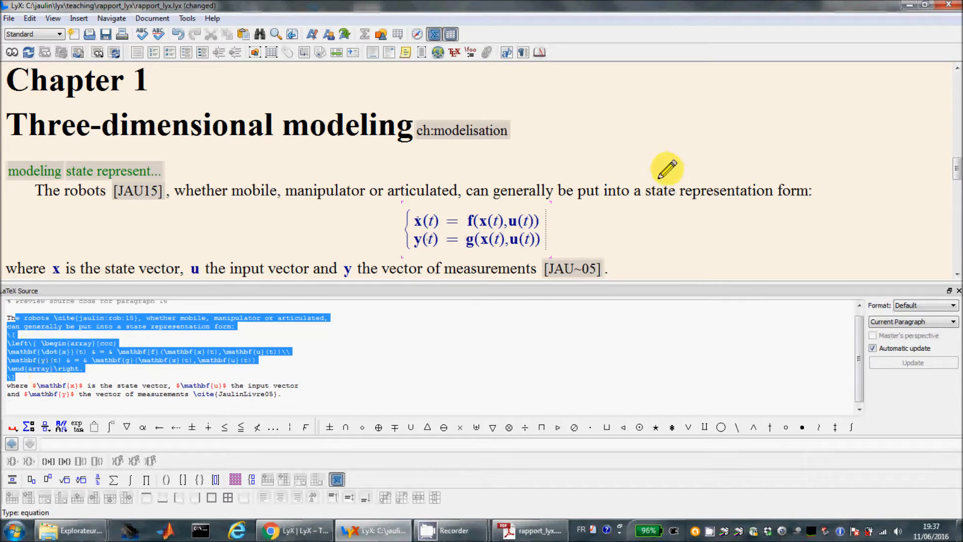
pyautogui.click(666, 200)
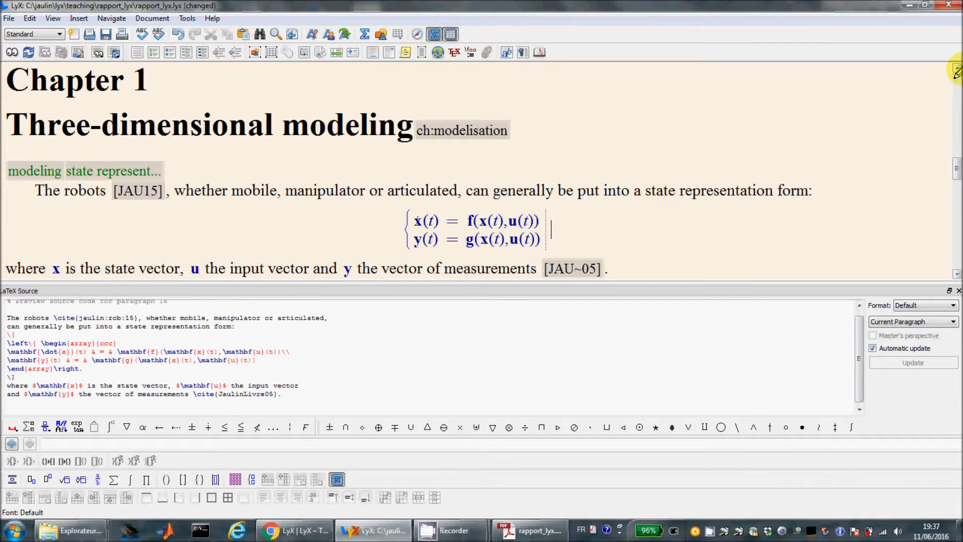
# Step: Add a new paragraph at the end of the Introduction, after the text about citing articles, books and theses
pyautogui.scroll(5, 950, 75)
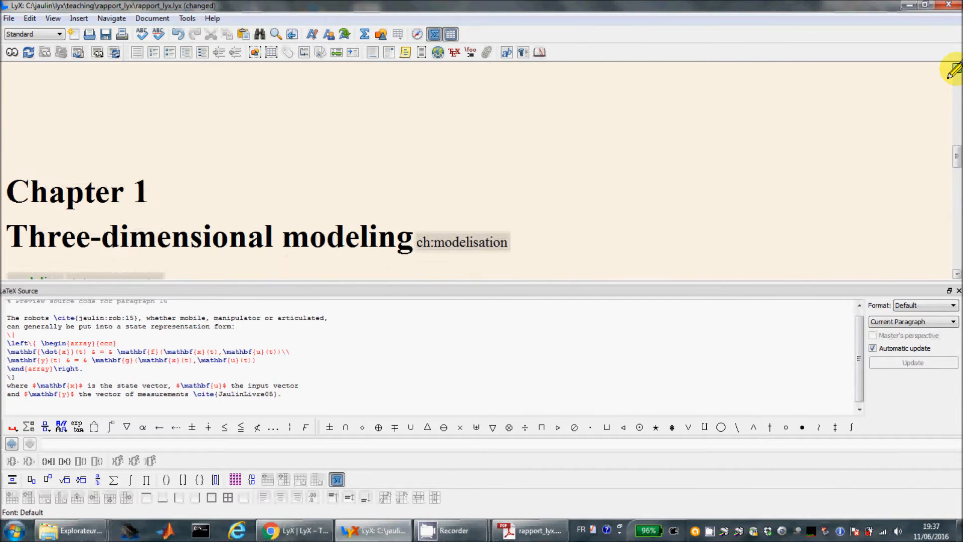
pyautogui.scroll(2, 955, 69)
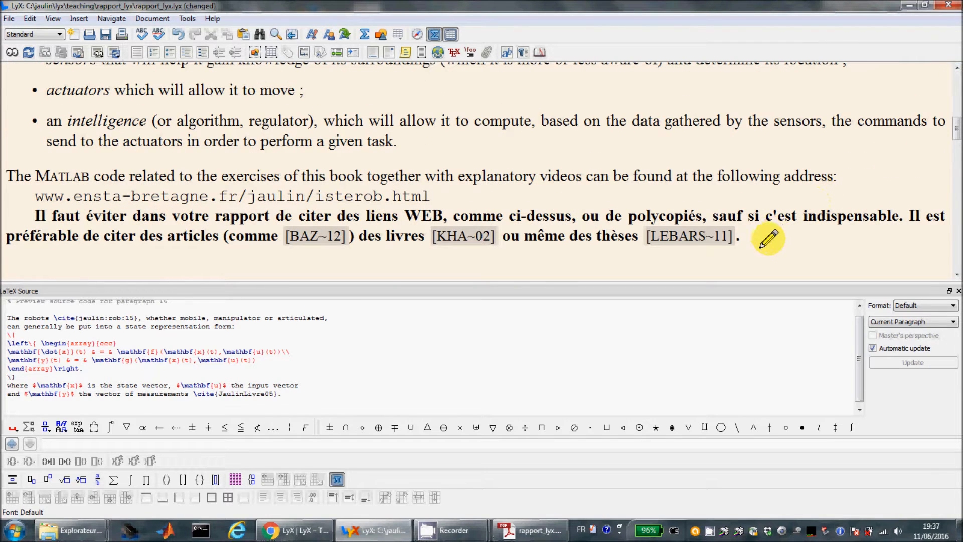
pyautogui.scroll(-1, 748, 262)
pyautogui.click(760, 219)
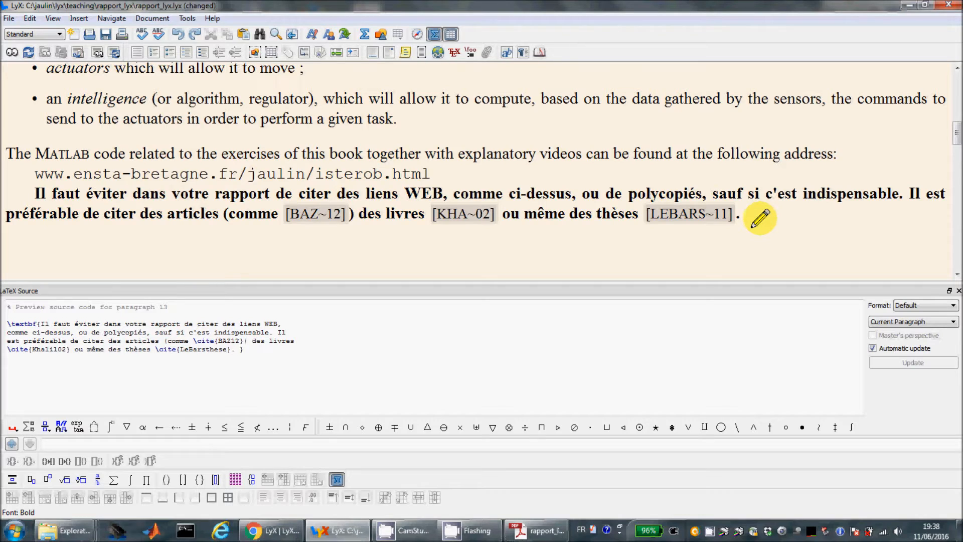
pyautogui.press('Return')
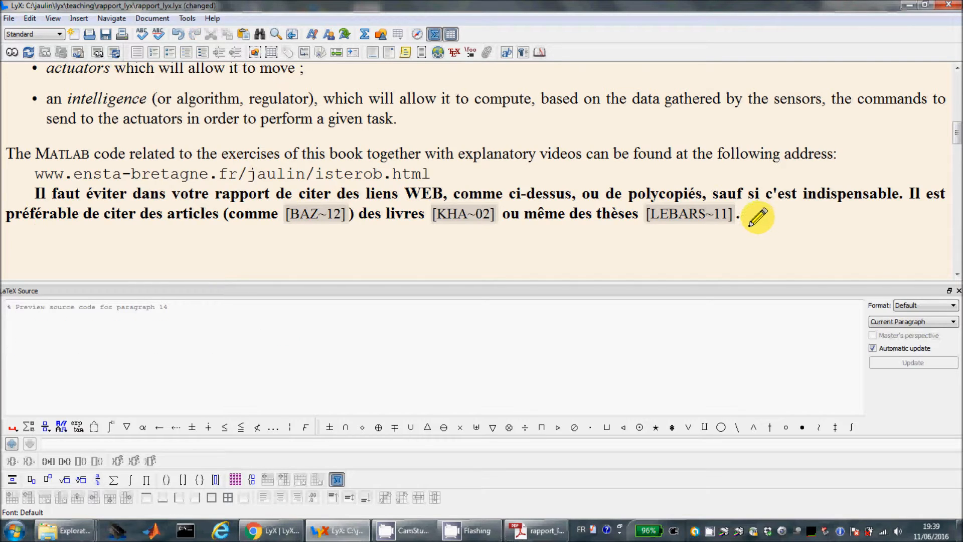
# Step: Insert the inline formula a+b=\alpha\rightarrow\beta in the new empty paragraph
pyautogui.click(365, 34)
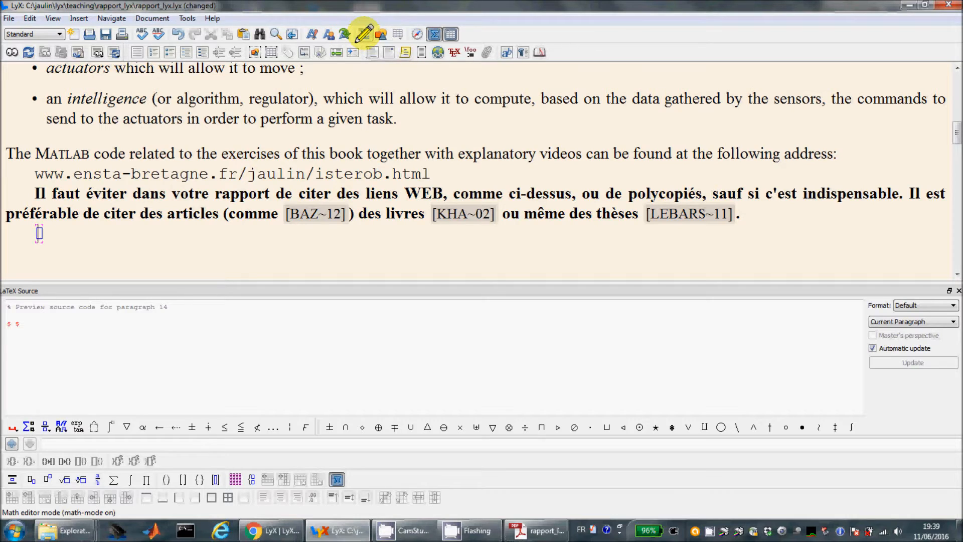
pyautogui.write('a+b=\\alpha')
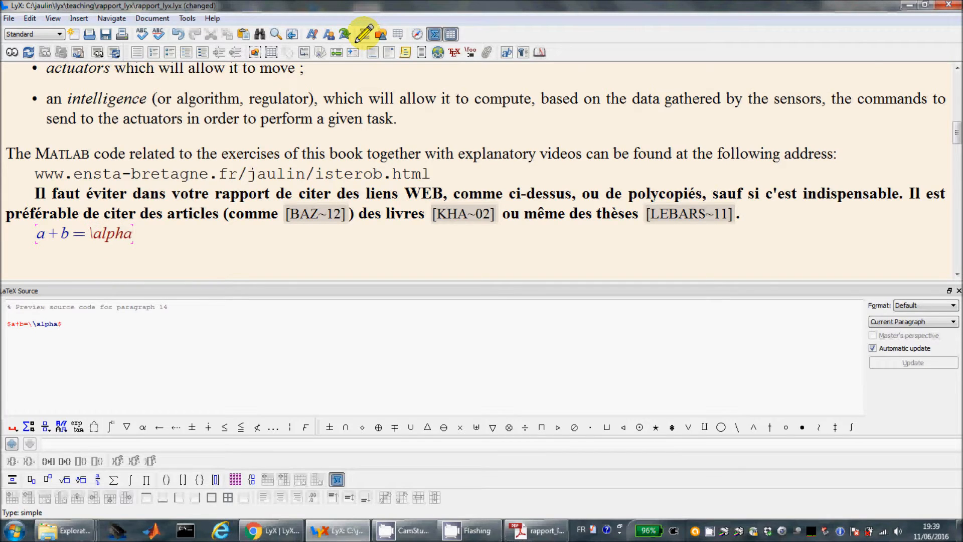
pyautogui.press('space')
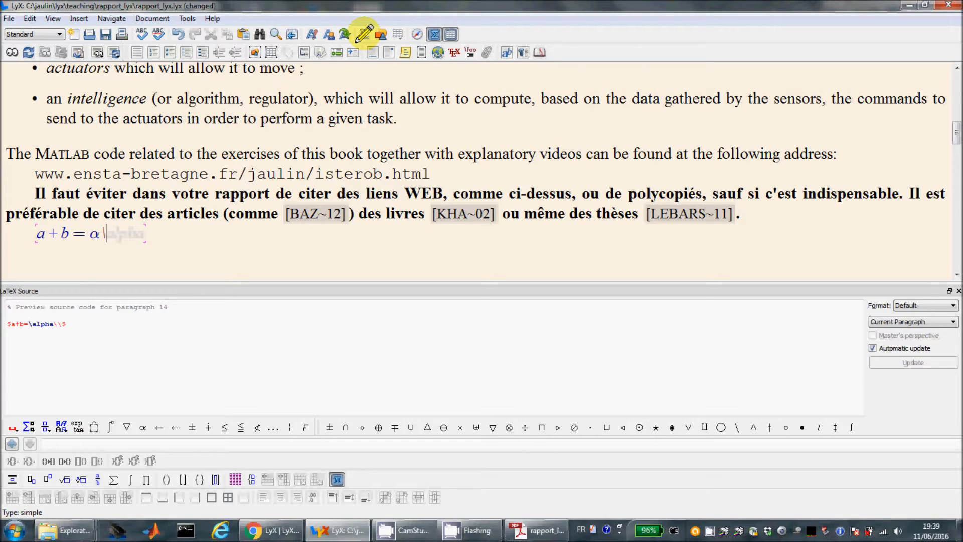
pyautogui.press('Tab')
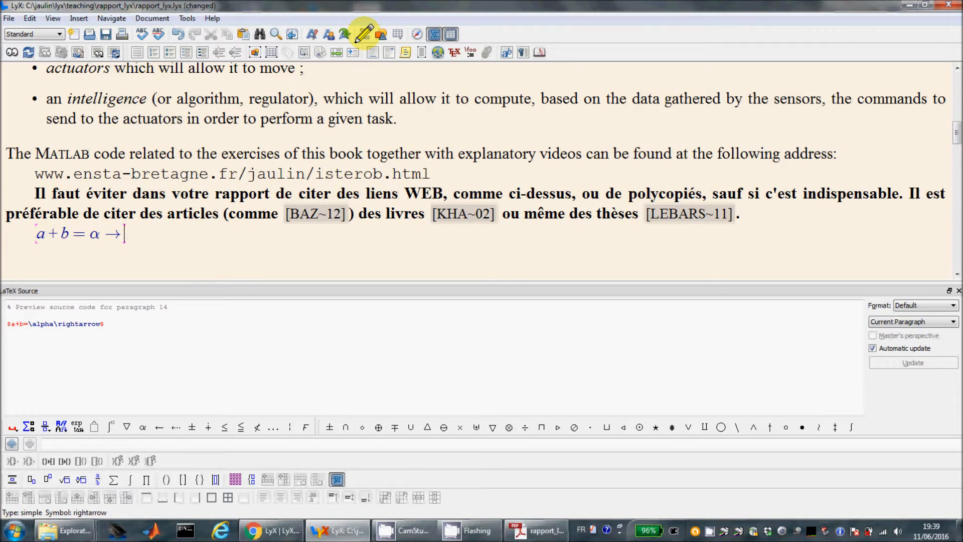
pyautogui.hotkey('ctrl', 'g')
pyautogui.press('b')
pyautogui.press('Right')
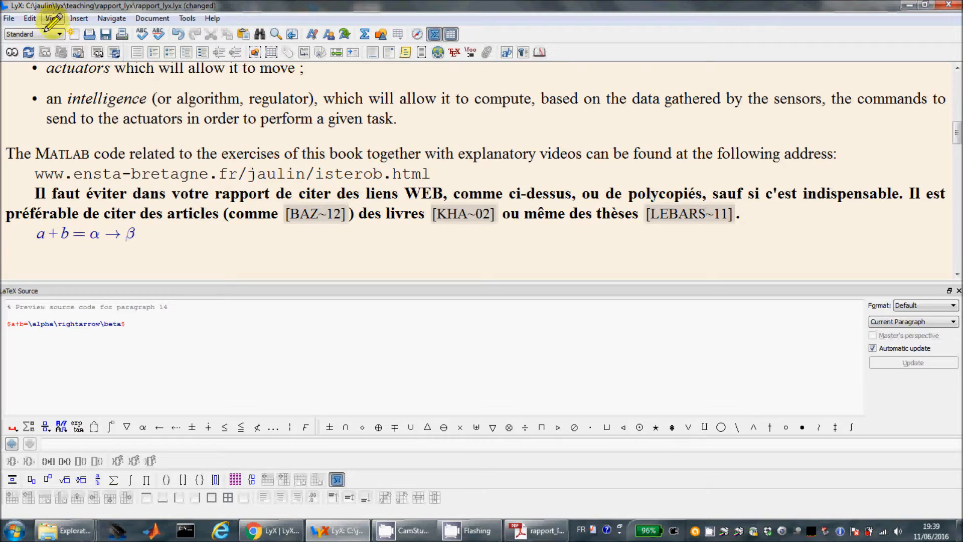
pyautogui.moveTo(279, 224)
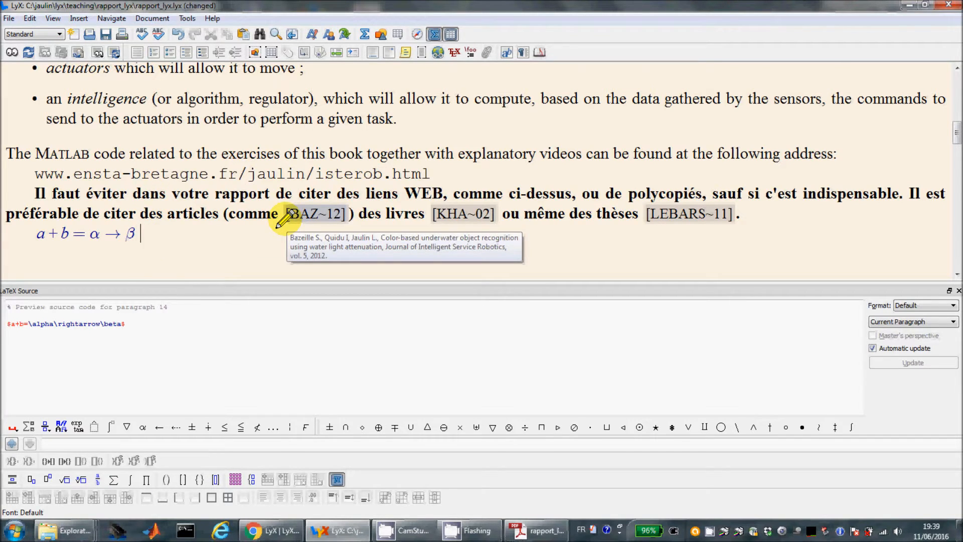
# Step: Insert the displayed formula a+b=c below the inline formula at the end of the Introduction and number the whole formula
pyautogui.click(75, 19)
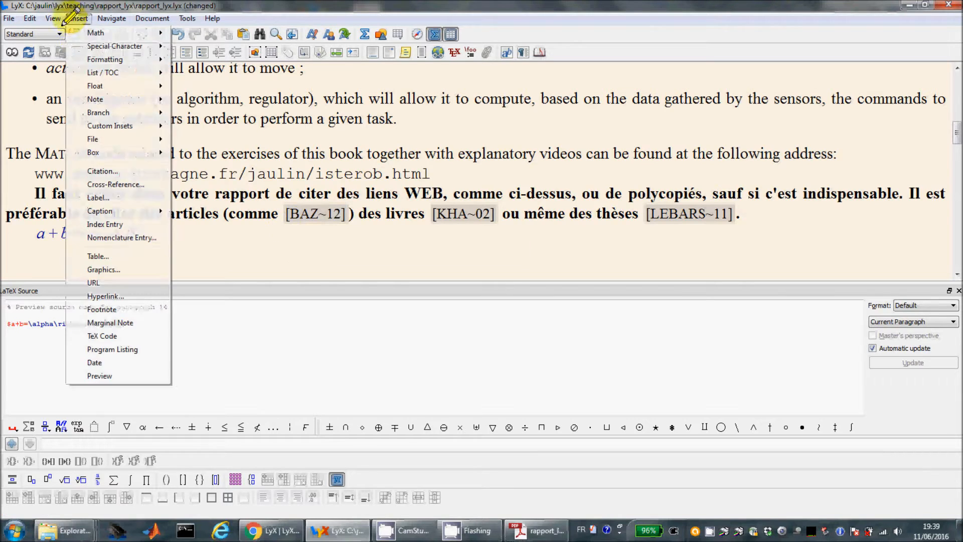
pyautogui.moveTo(96, 33)
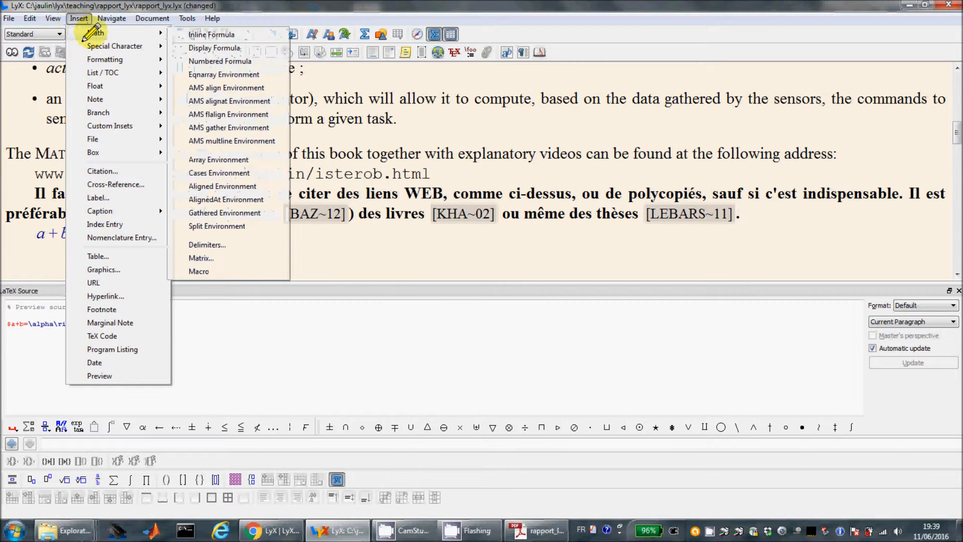
pyautogui.click(193, 49)
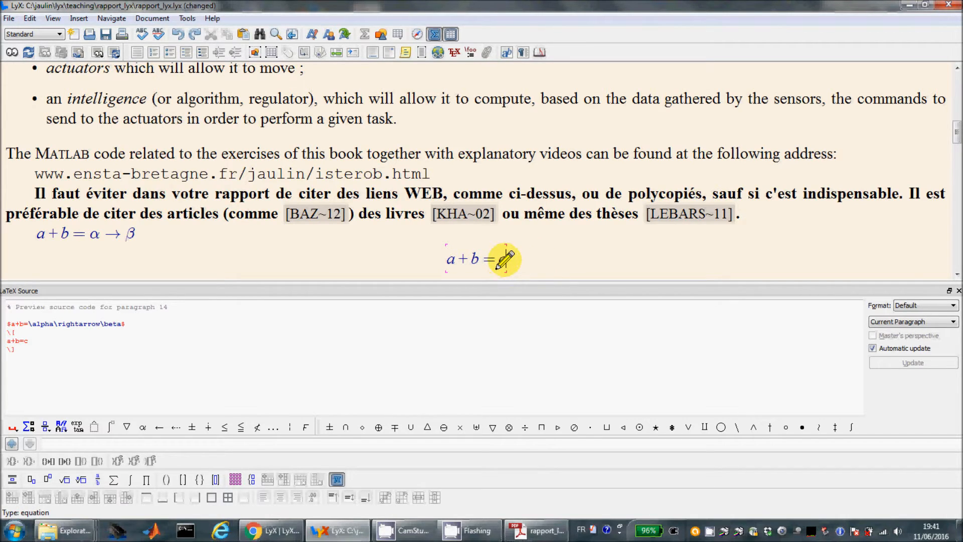
pyautogui.rightClick(497, 267)
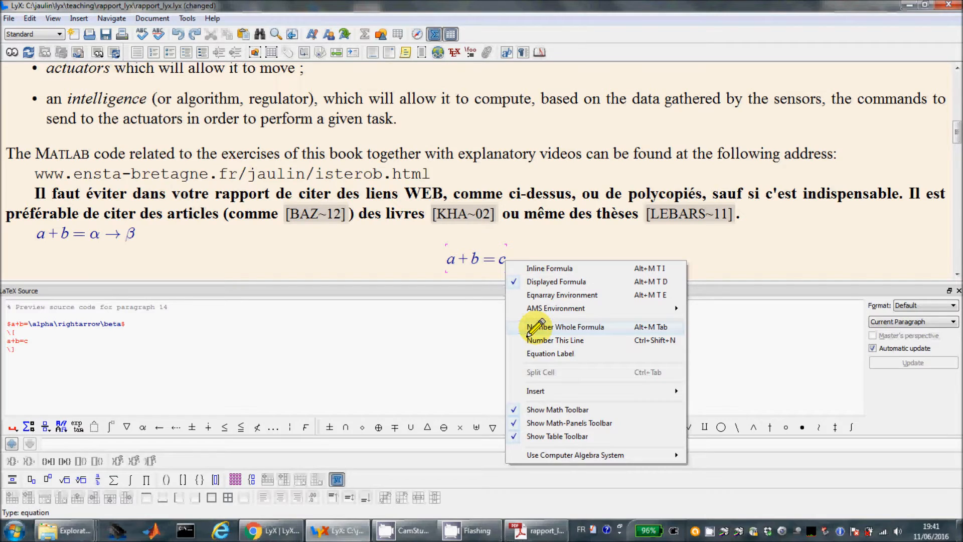
pyautogui.click(530, 328)
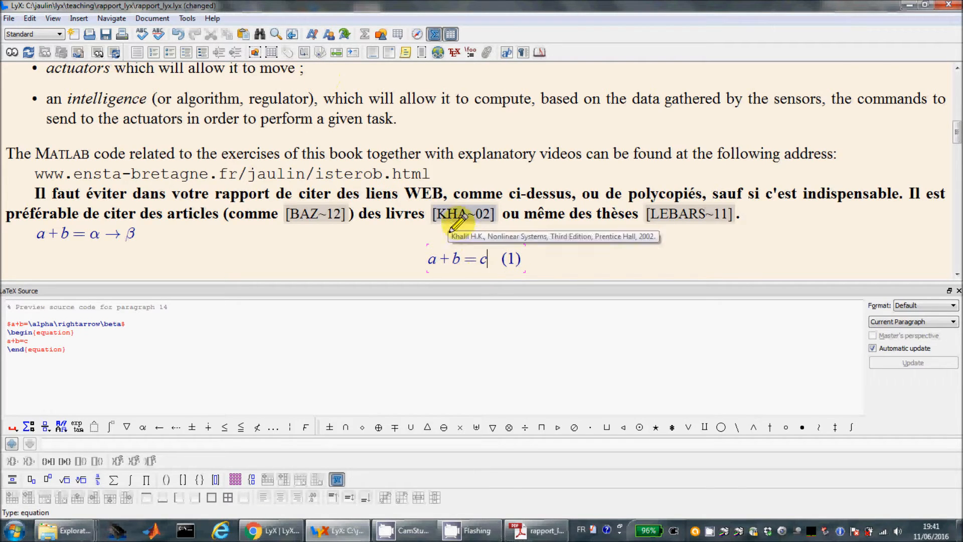
# Step: Give the numbered equation a+b=c the label eq:abc
pyautogui.rightClick(486, 258)
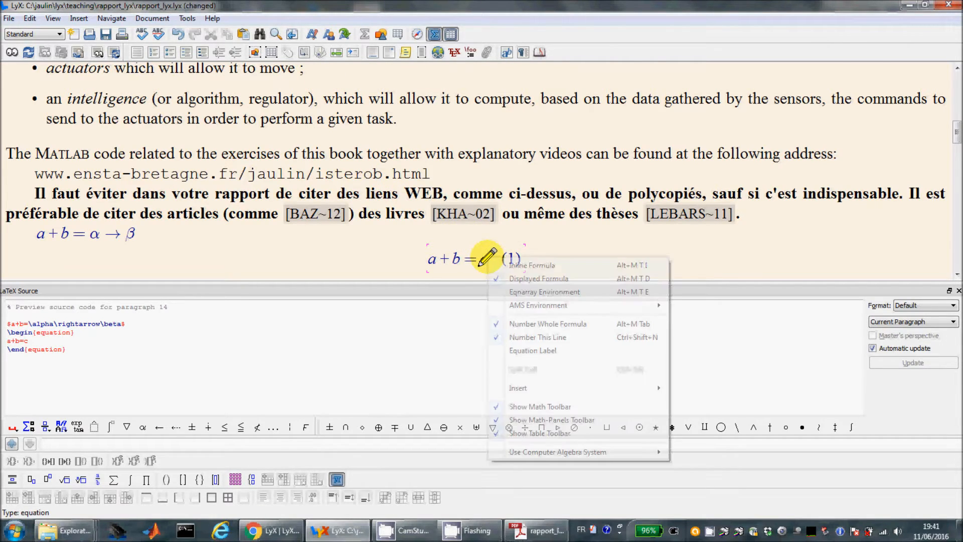
pyautogui.click(514, 354)
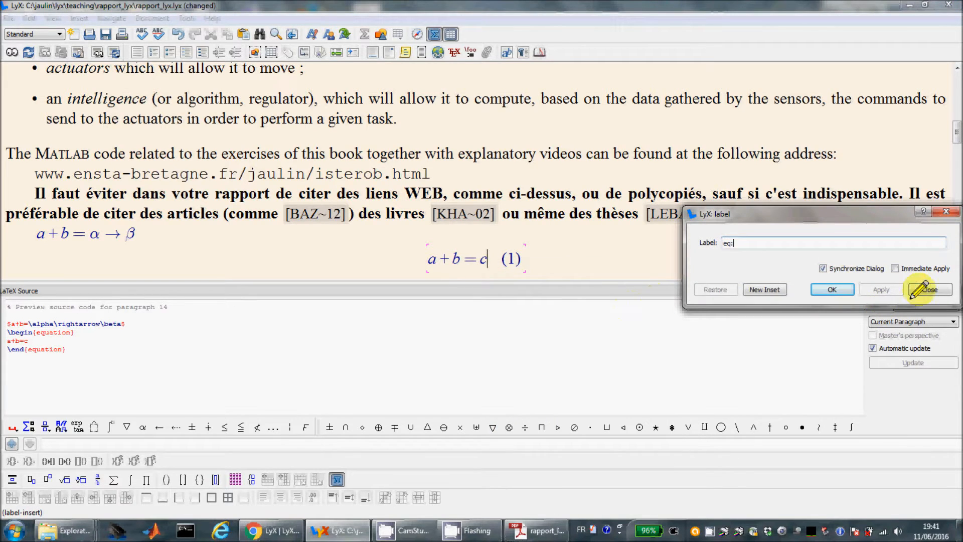
pyautogui.click(931, 290)
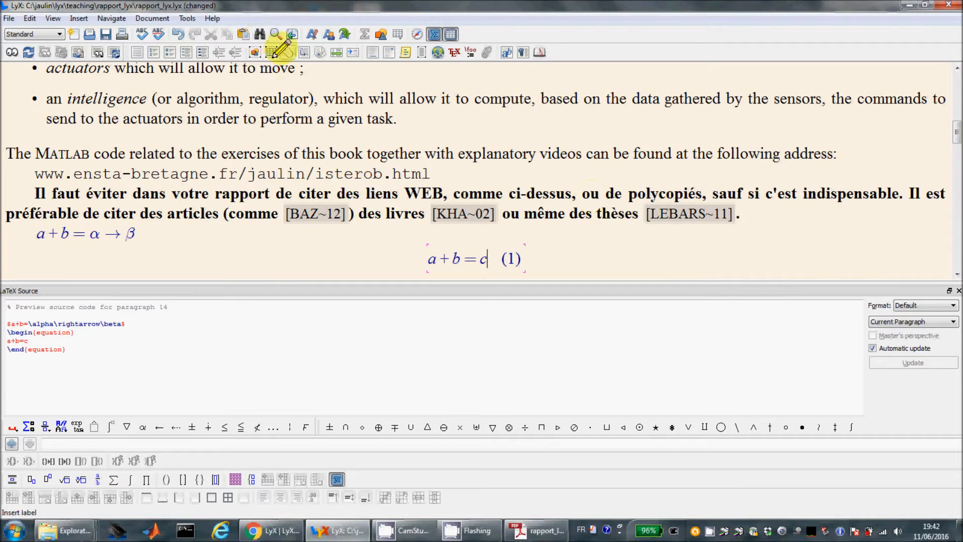
pyautogui.click(288, 50)
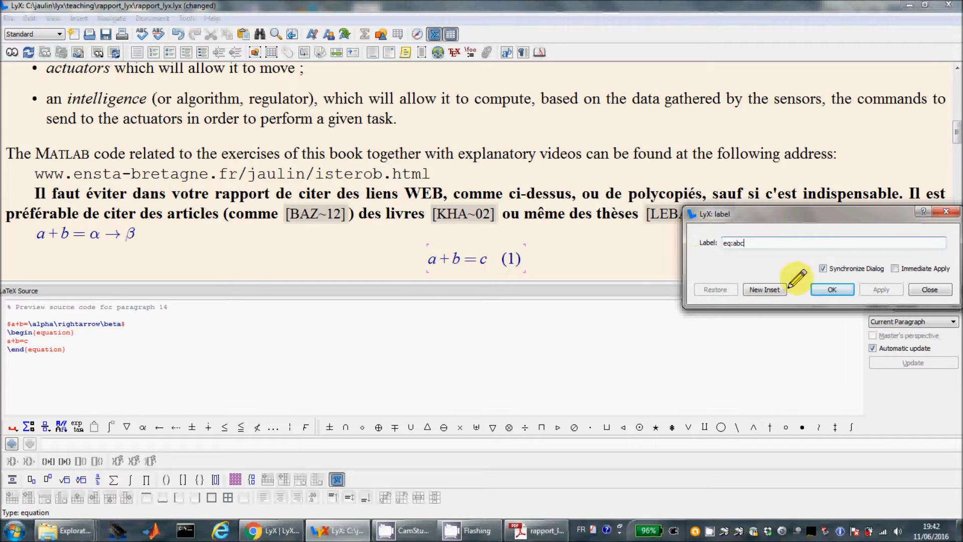
pyautogui.click(831, 290)
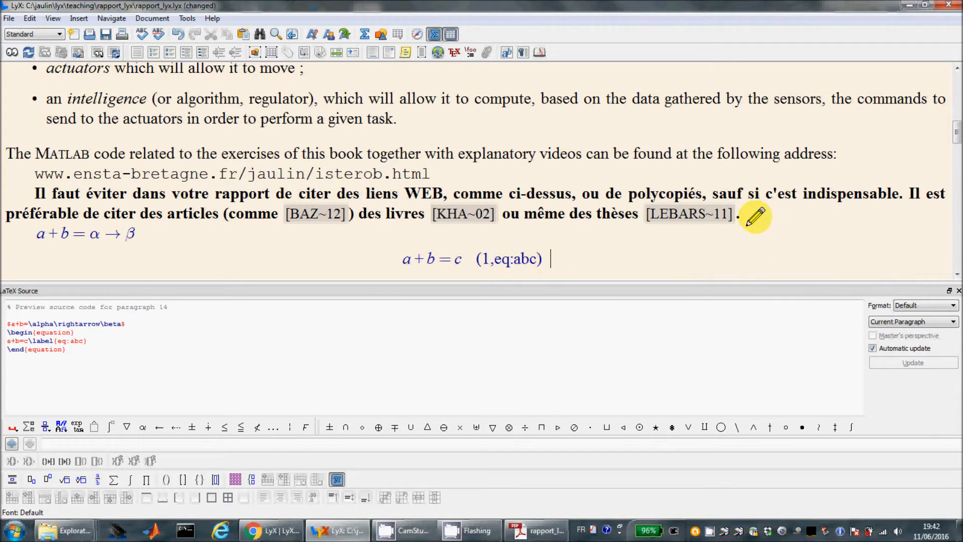
# Step: Place the labelled equation in its own paragraph and write "L'équation" on the line below it
pyautogui.press('Down')
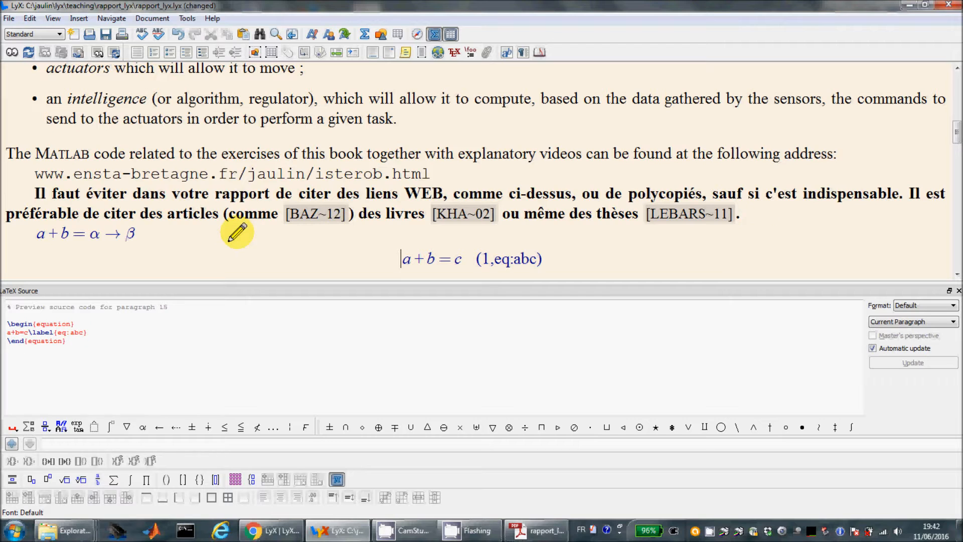
pyautogui.click(957, 274)
pyautogui.click(836, 247)
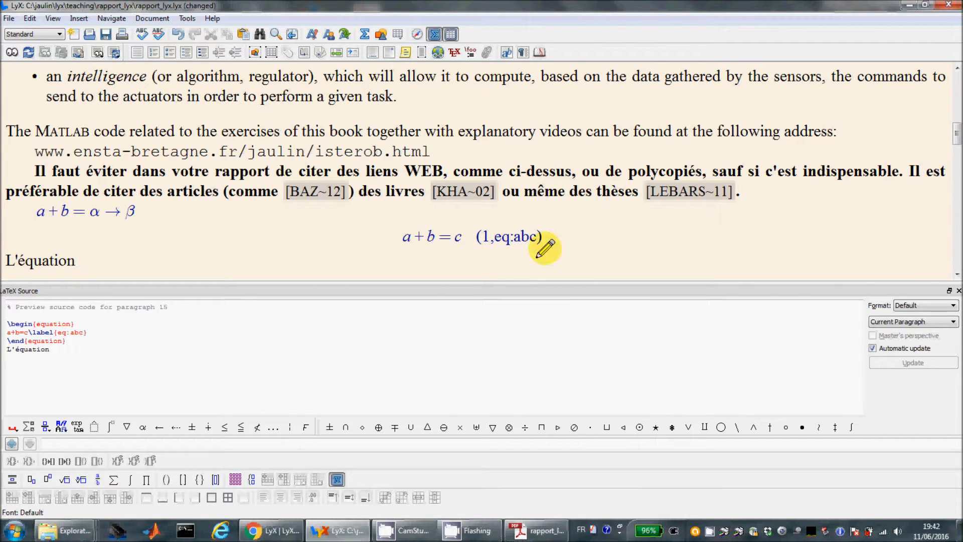
pyautogui.click(491, 240)
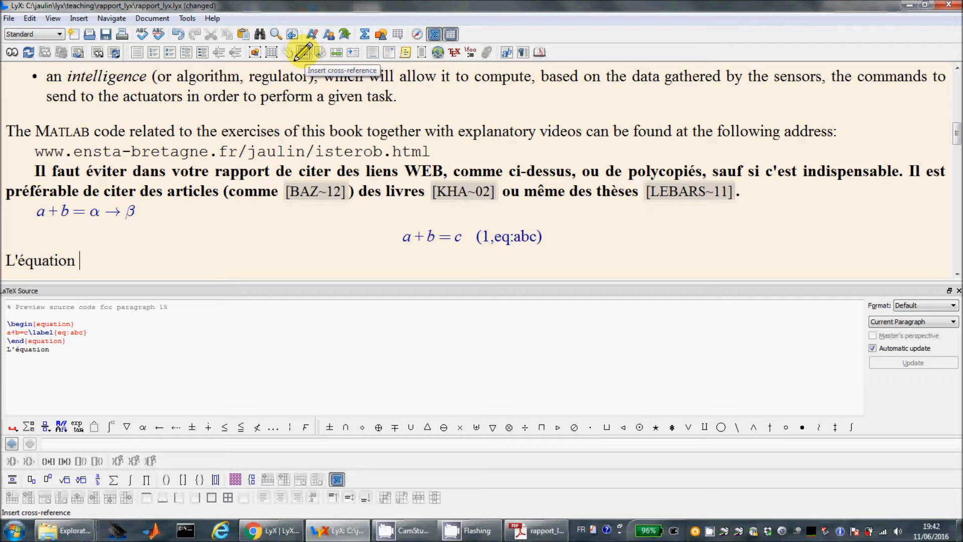
# Step: Insert a cross-reference to the label eq:abc after the text "L'équation"
pyautogui.click(302, 52)
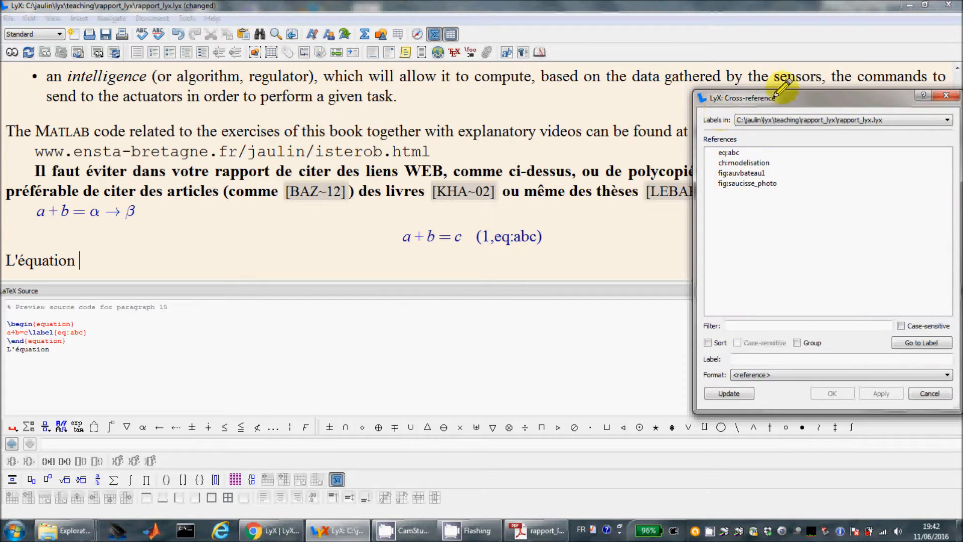
pyautogui.moveTo(806, 91); pyautogui.dragTo(788, 93)
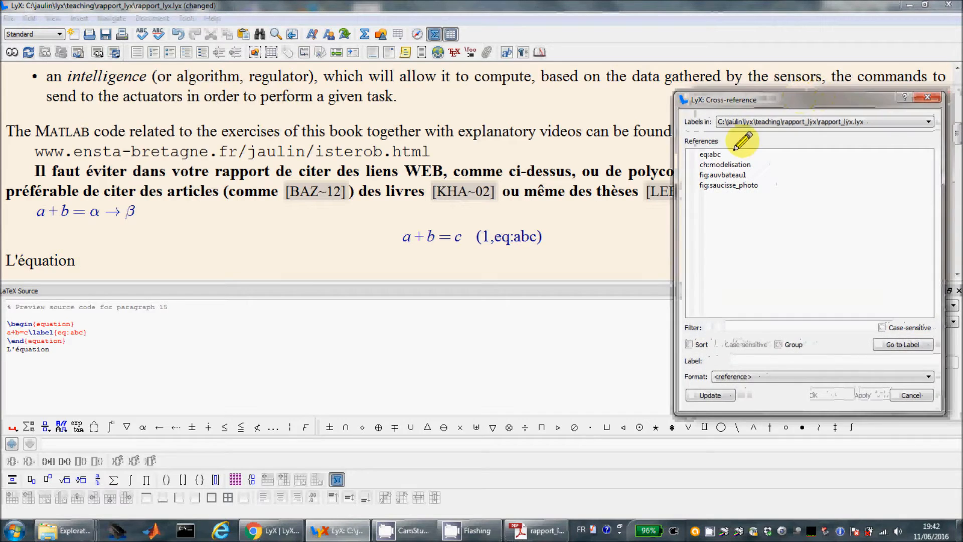
pyautogui.click(703, 155)
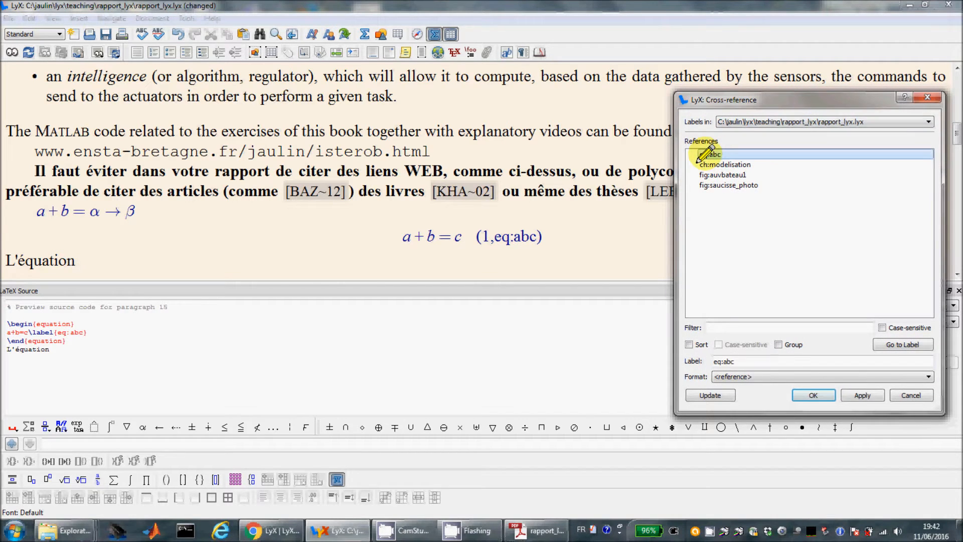
pyautogui.click(810, 395)
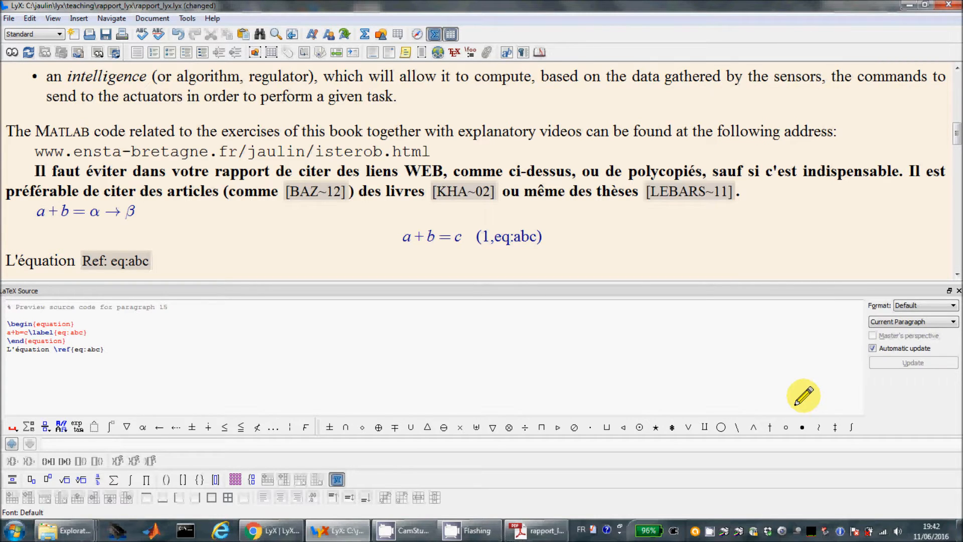
# Step: Enclose the eq:abc cross-reference in parentheses and end the sentence with a full stop
pyautogui.press('Left')
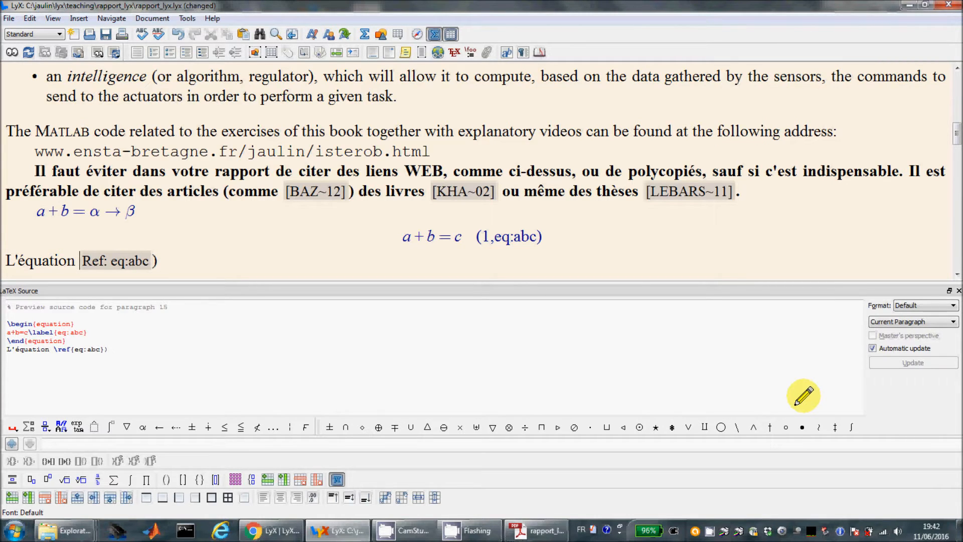
pyautogui.write('(')
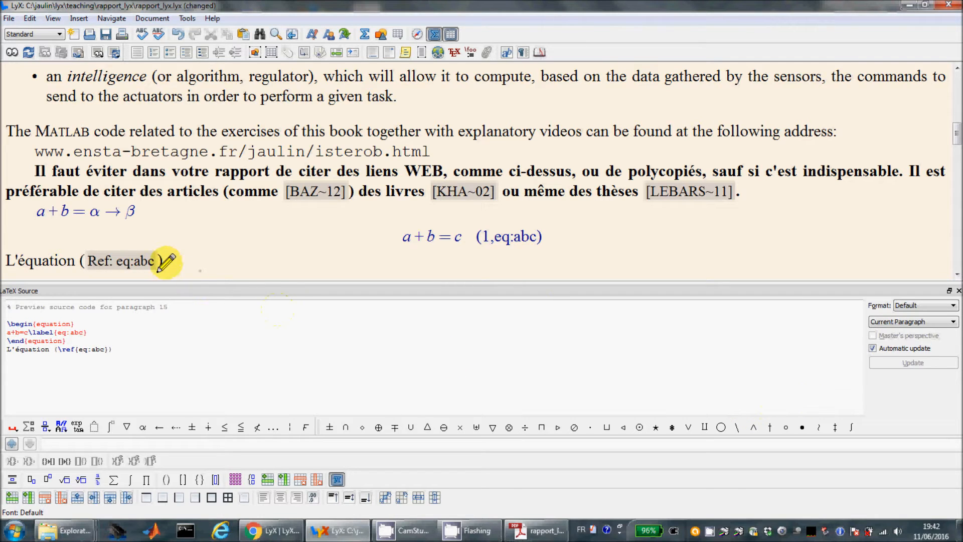
pyautogui.click(164, 258)
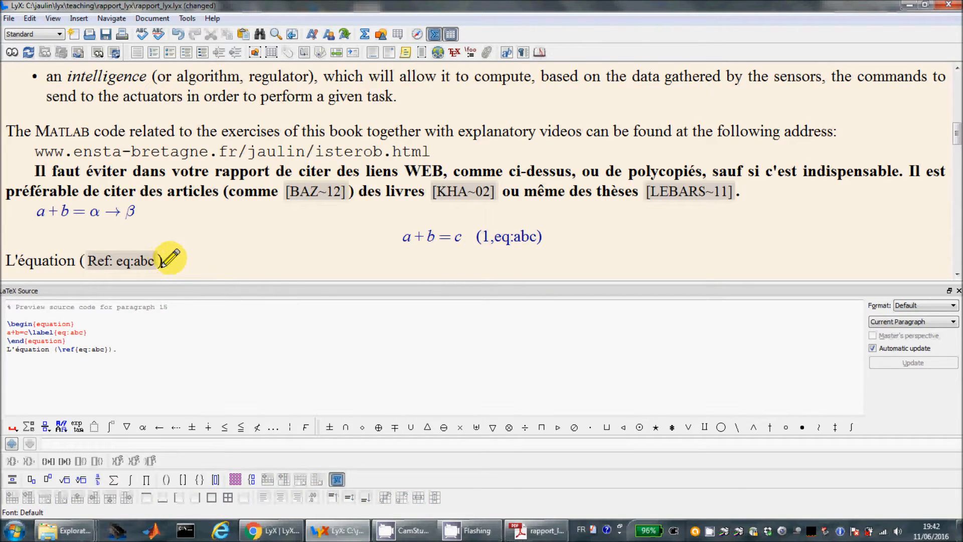
pyautogui.write('.')
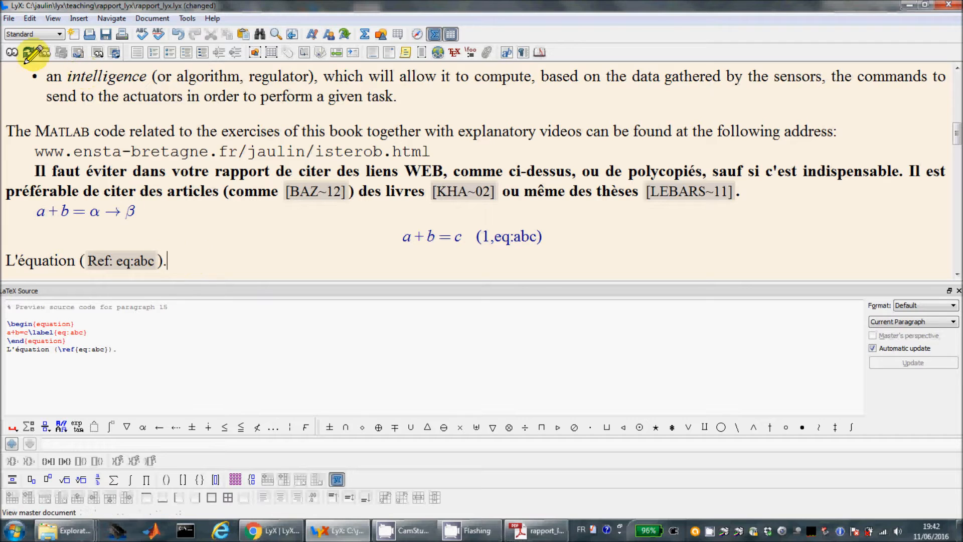
# Step: Preview the report as a PDF and examine the numbered equation and its cross-reference at the end of the Introduction
pyautogui.click(12, 52)
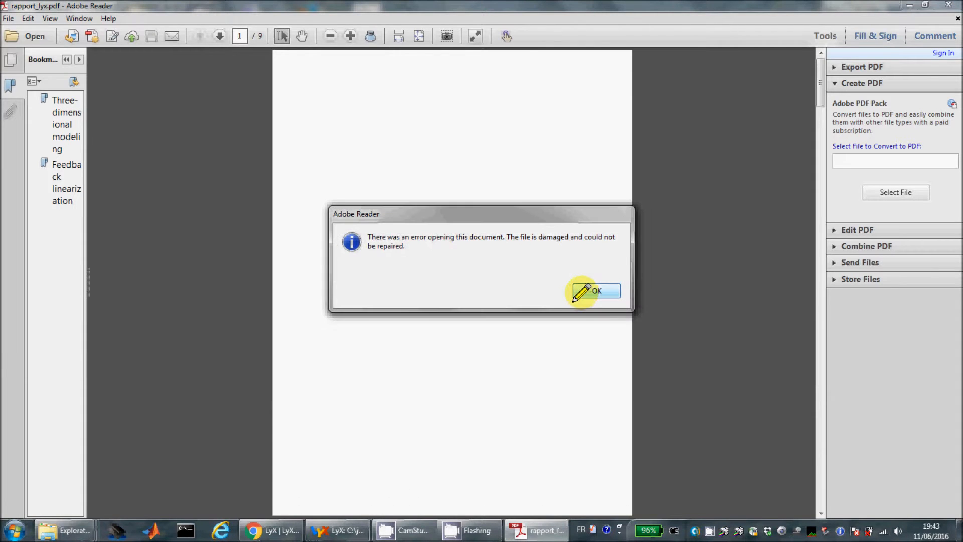
pyautogui.click(578, 298)
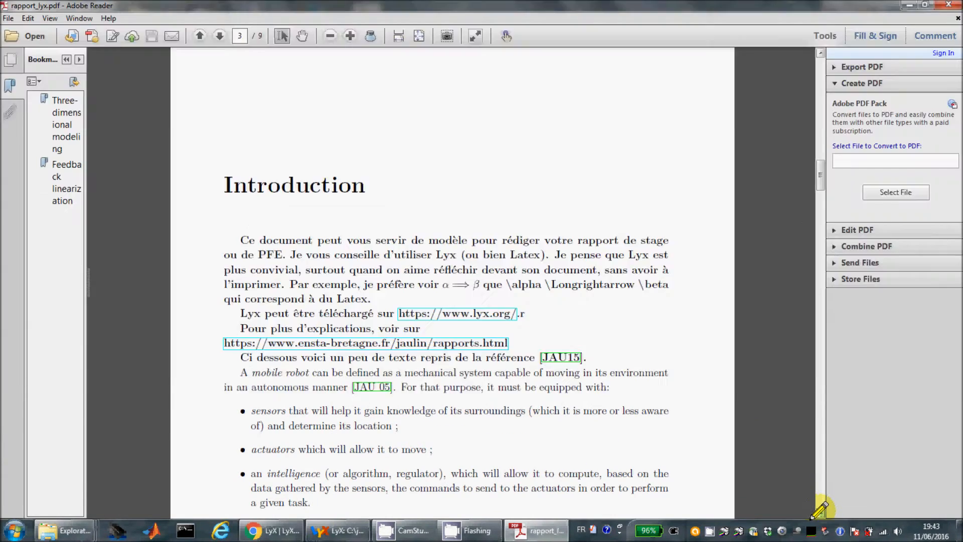
pyautogui.click(821, 512)
pyautogui.scroll(-5, 821, 511)
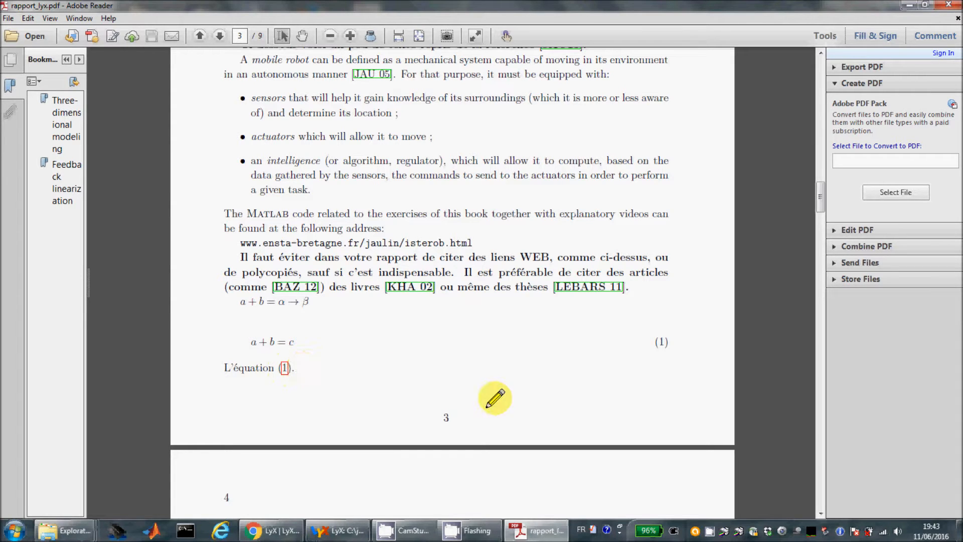
# Step: Examine the following PDF pages, including the Chapter 1 state equations, the Redermor figure and the simulation code
pyautogui.scroll(-4, 821, 511)
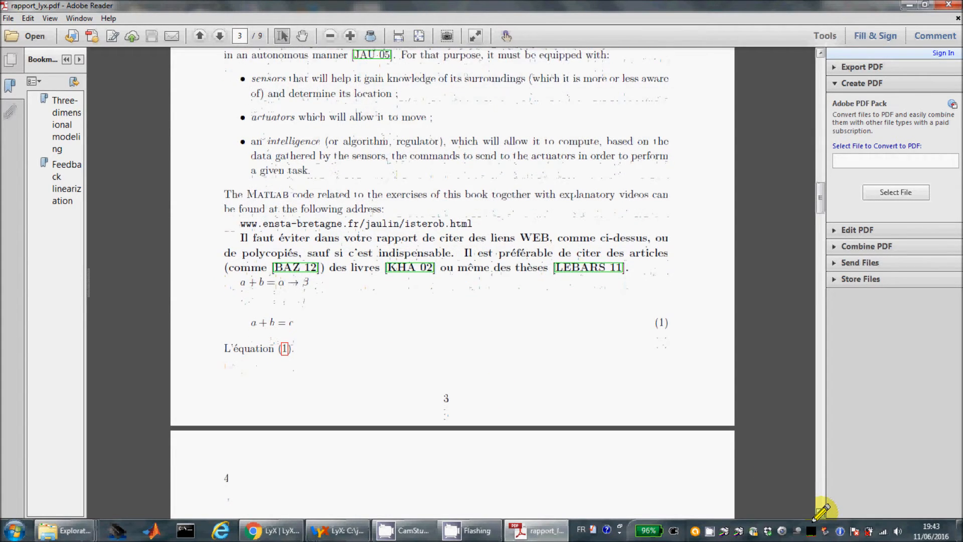
pyautogui.scroll(-1, 822, 512)
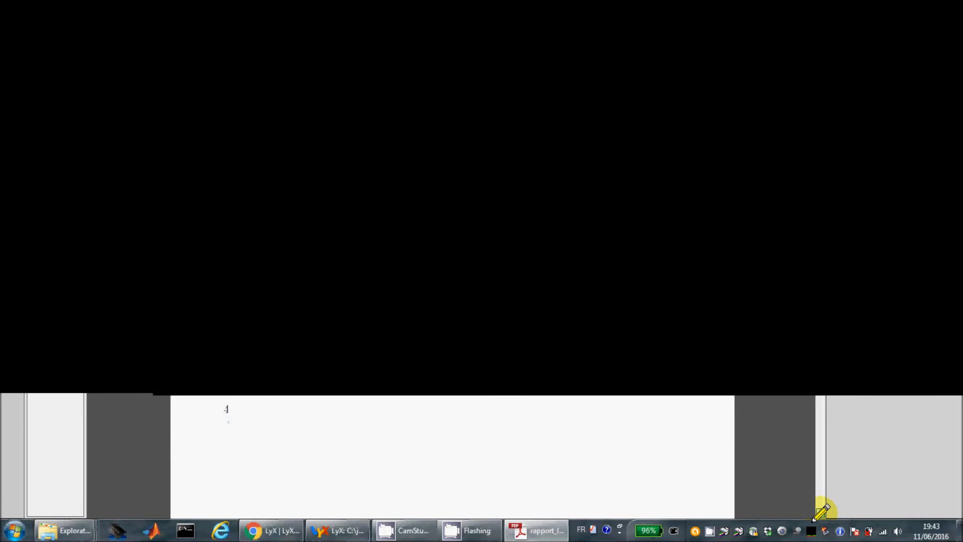
pyautogui.scroll(-8, 821, 511)
pyautogui.scroll(-10, 821, 512)
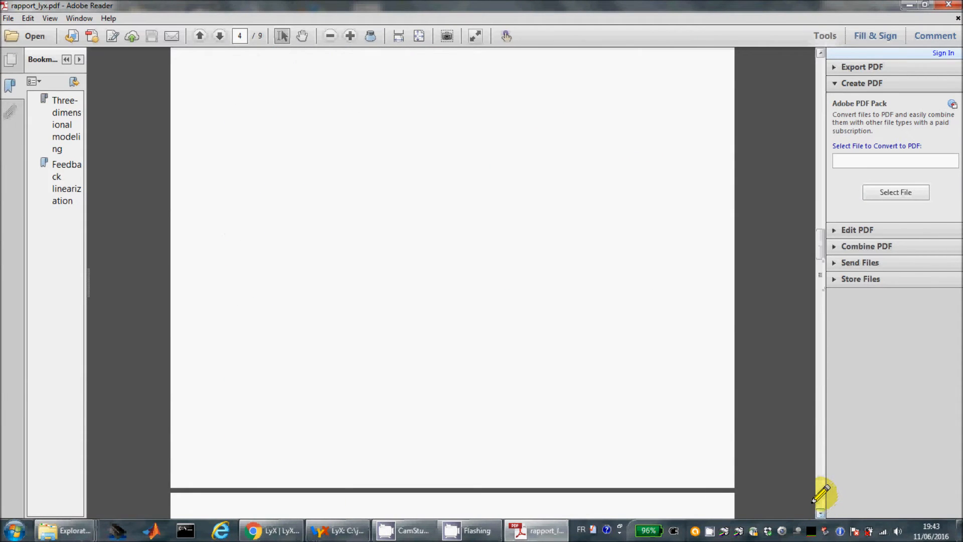
pyautogui.scroll(-10, 821, 512)
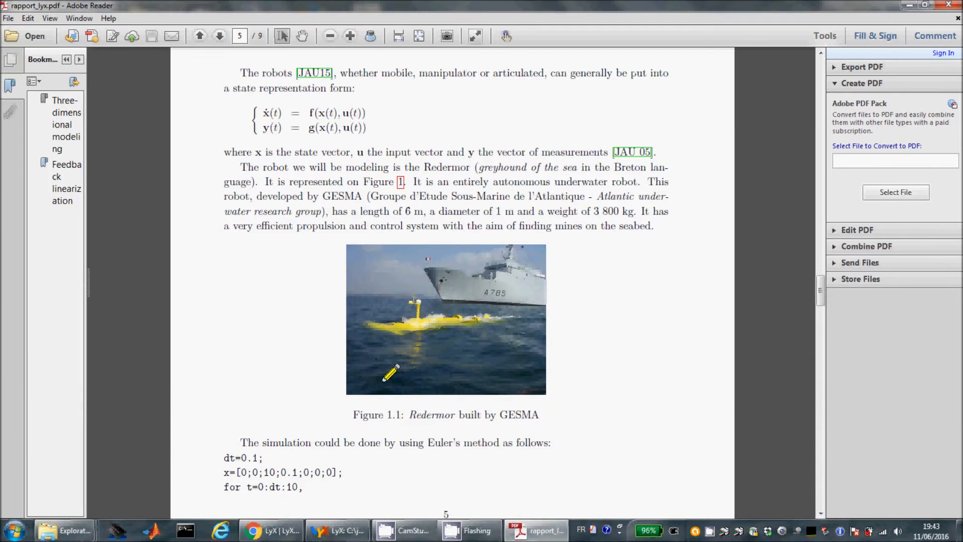
pyautogui.scroll(-15, 815, 497)
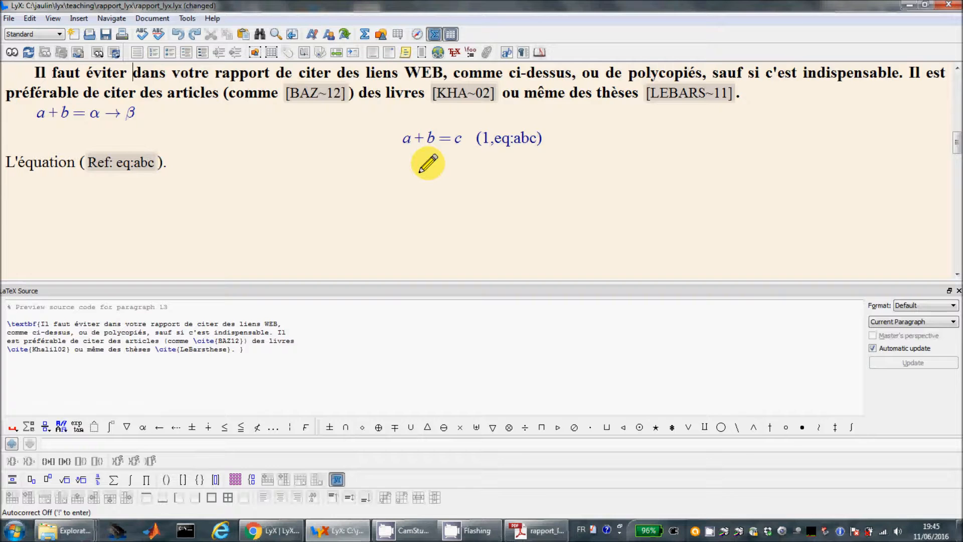
# Step: Back in LyX, delete the inline formula, the labelled equation and the "L'équation" sentence from the end of the Introduction
pyautogui.press('Up')
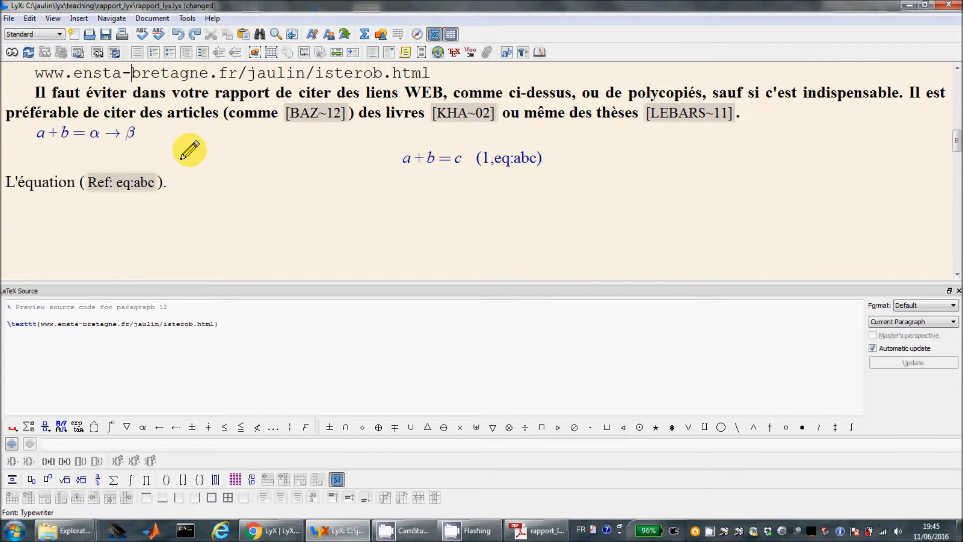
pyautogui.click(36, 134)
pyautogui.moveTo(36, 135); pyautogui.dragTo(165, 182)
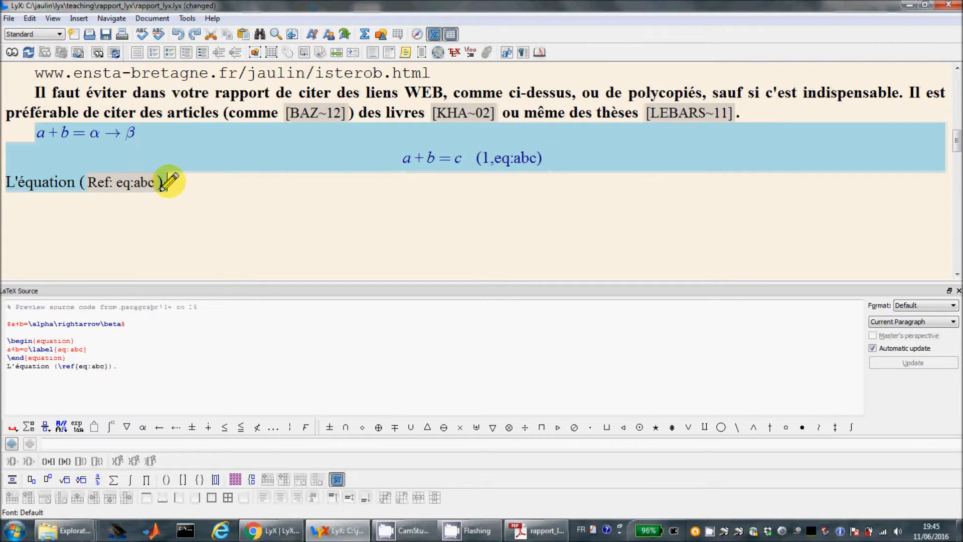
pyautogui.press('Delete')
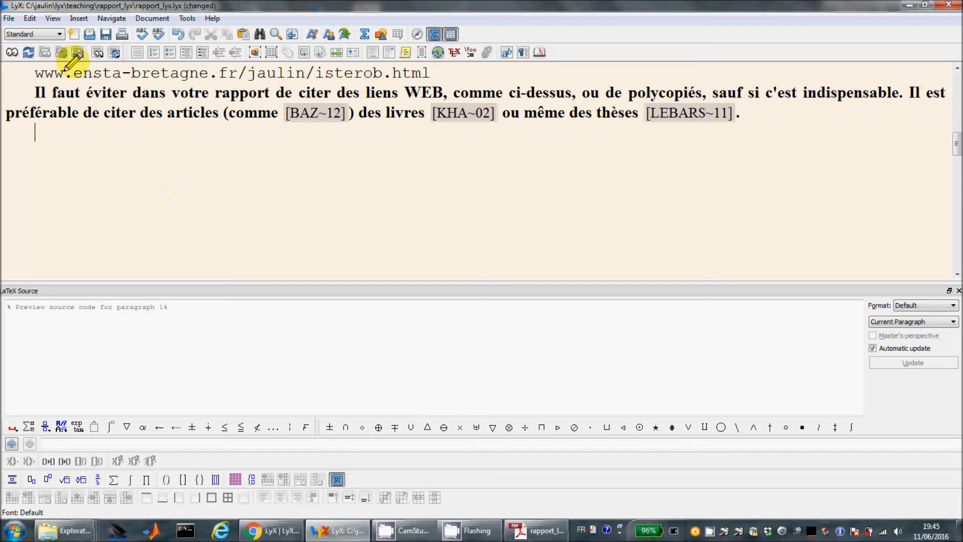
# Step: Hide the LaTeX source pane and return to the document text around the Chapter 1 heading
pyautogui.click(49, 21)
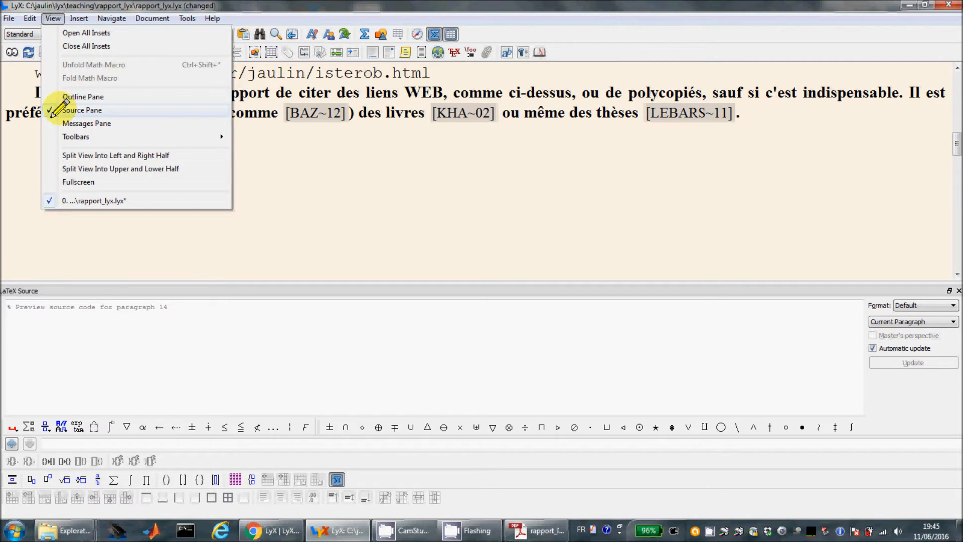
pyautogui.click(51, 109)
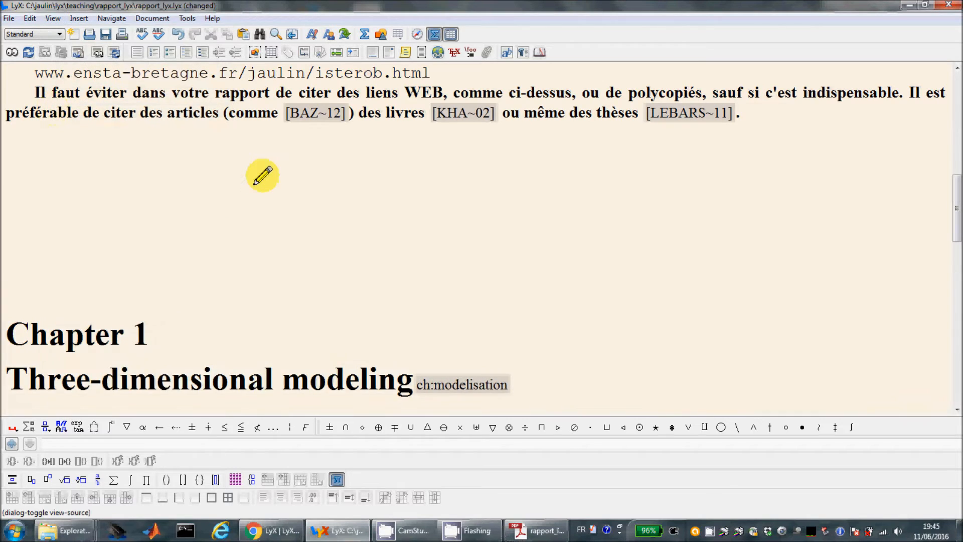
pyautogui.click(213, 186)
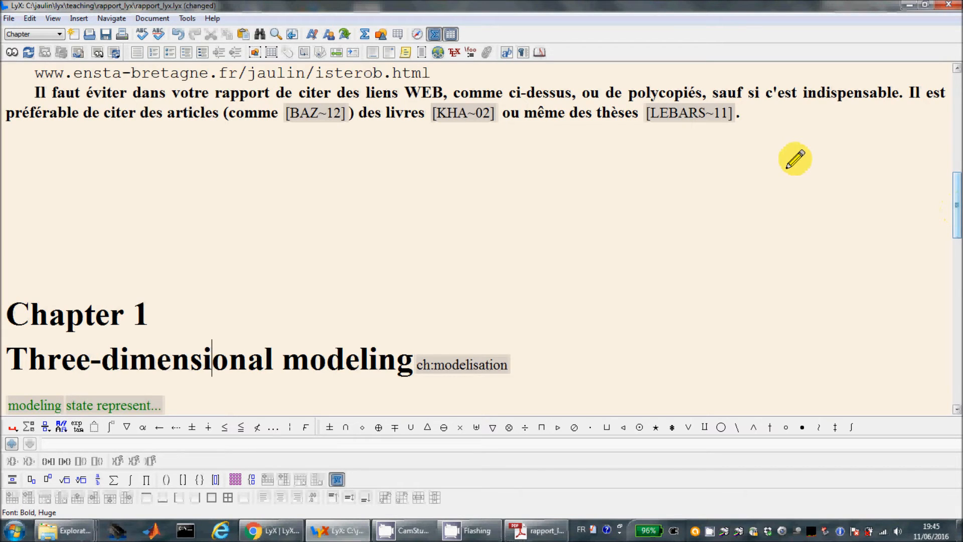
# Step: Examine the citations at the end of the Introduction and the matching entries in the bibliography at the document's end
pyautogui.moveTo(950, 223); pyautogui.dragTo(951, 196)
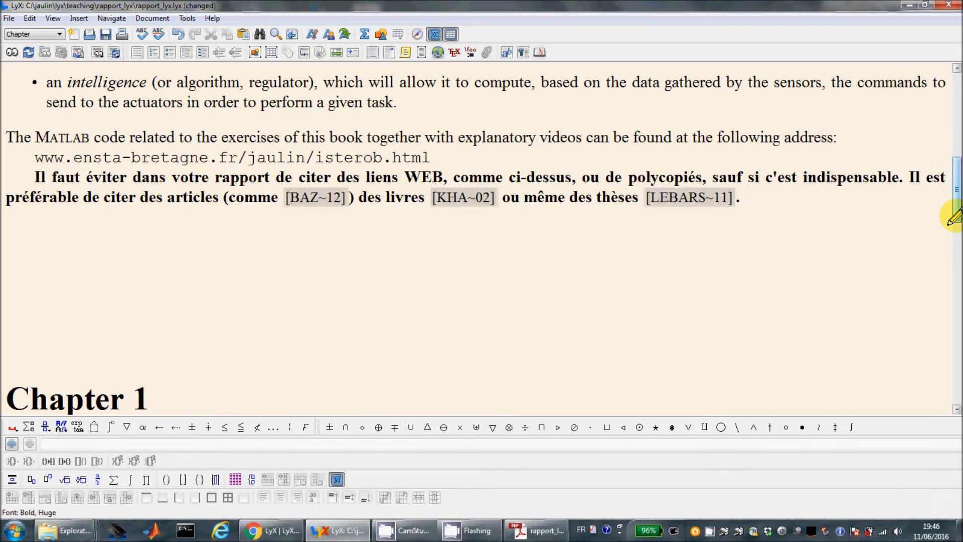
pyautogui.moveTo(954, 214); pyautogui.dragTo(956, 424)
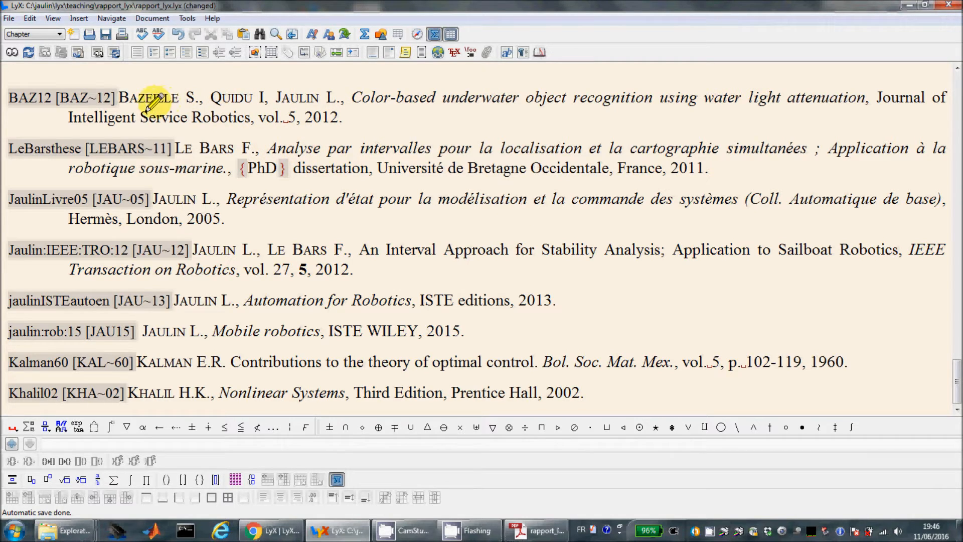
pyautogui.moveTo(344, 123); pyautogui.dragTo(388, 106)
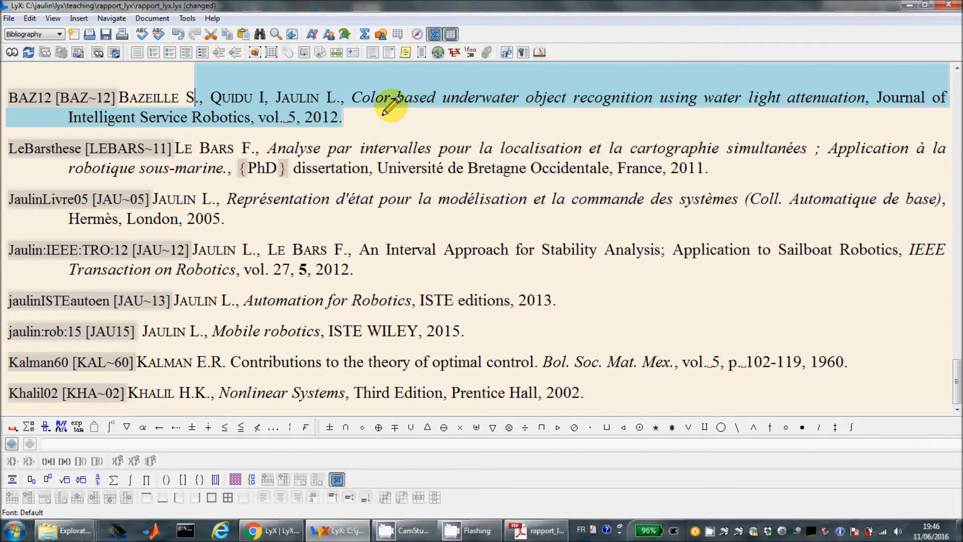
pyautogui.click(360, 123)
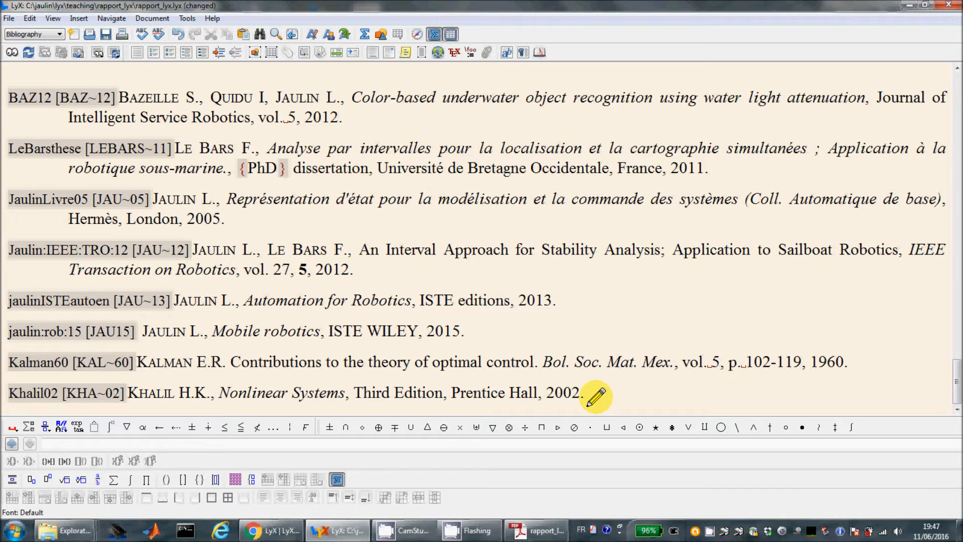
# Step: Add a bibliography entry after Khalil02 with the key "clef" and the label "LAB 16"
pyautogui.press('Return')
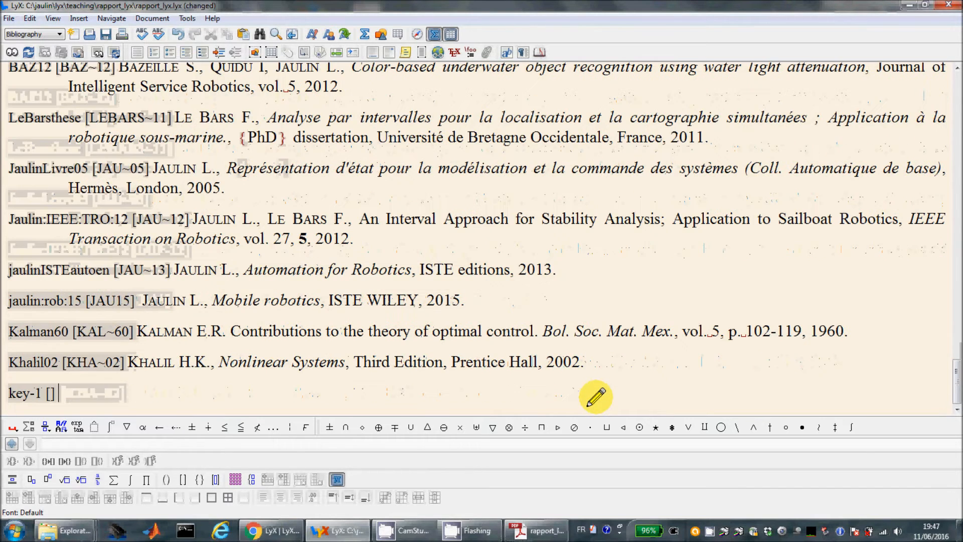
pyautogui.click(29, 399)
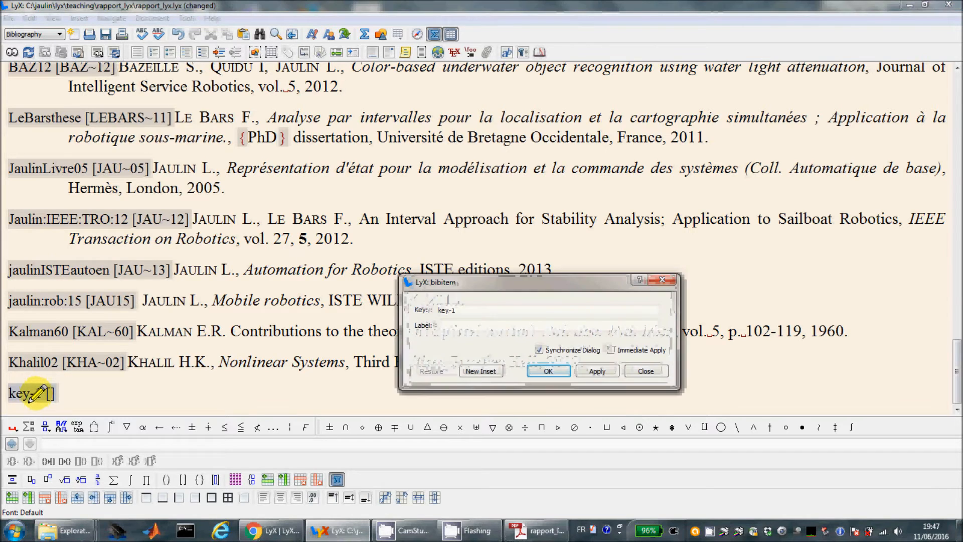
pyautogui.moveTo(465, 317); pyautogui.dragTo(435, 314)
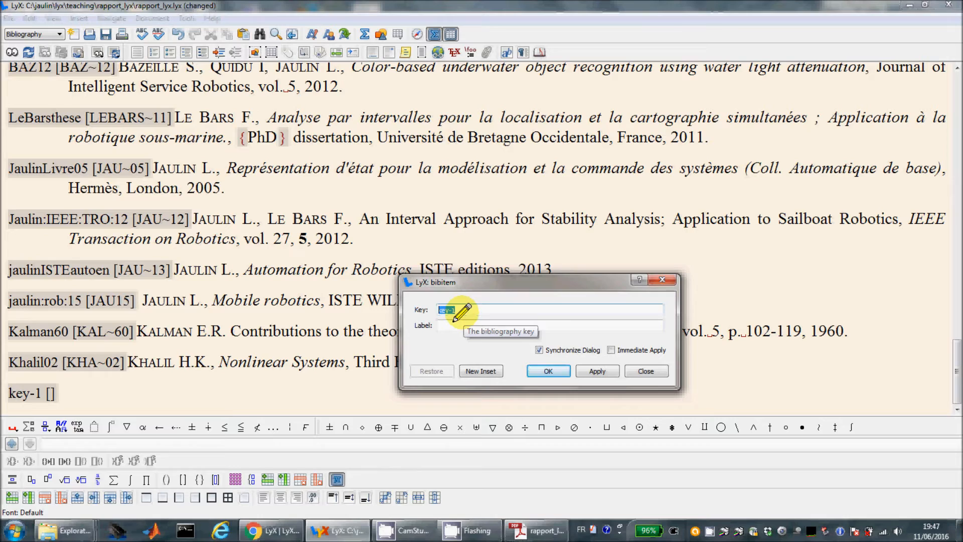
pyautogui.write('def')
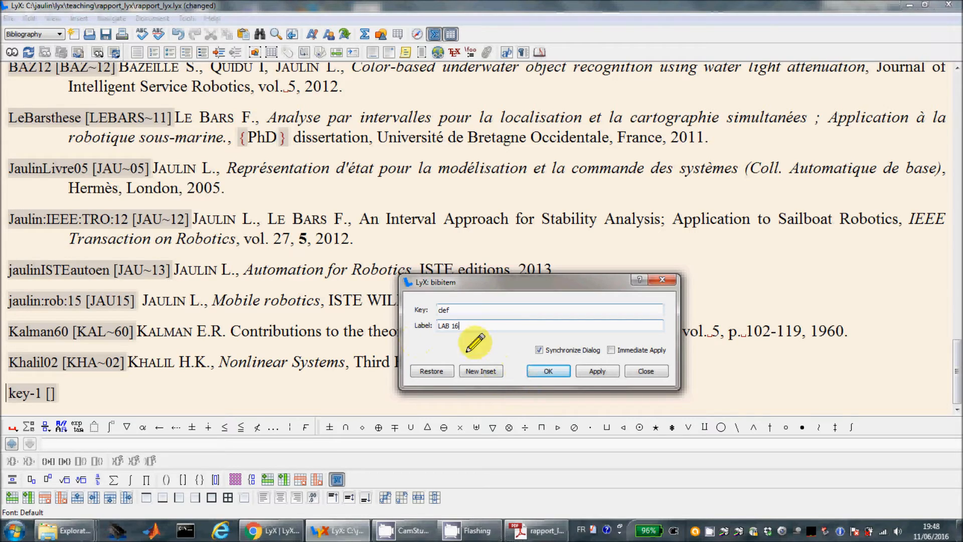
pyautogui.click(544, 373)
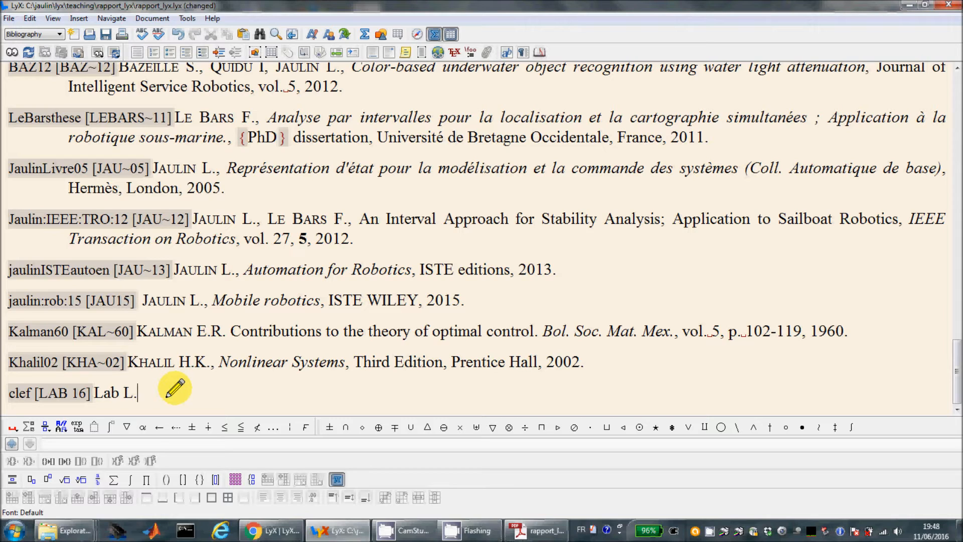
# Step: Enter the author's name in the new LAB 16 bibliography entry and format it in the noun style
pyautogui.hotkey('shift', 'Left')
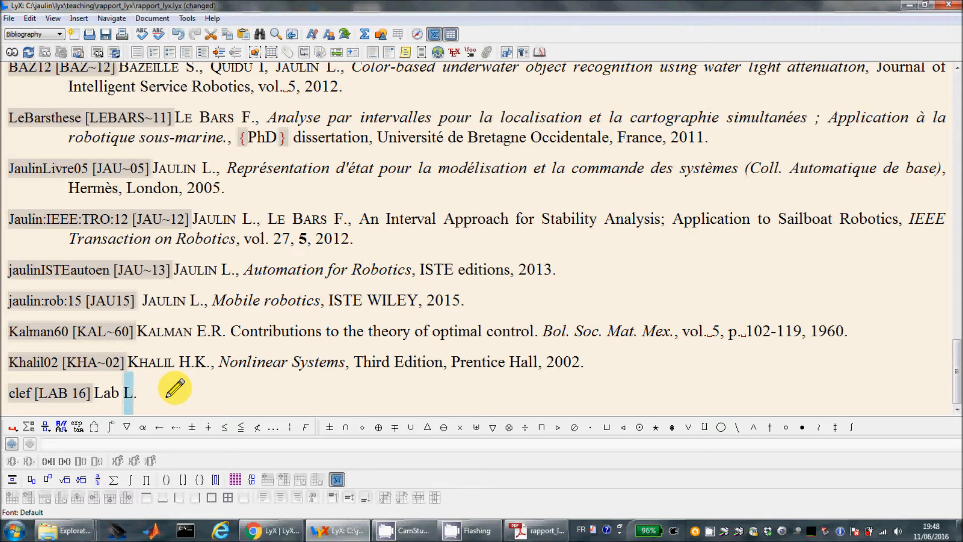
pyautogui.hotkey('shift', 'Left')
pyautogui.hotkey('shift', 'Left')
pyautogui.hotkey('shift', 'Left')
pyautogui.hotkey('shift', 'Left')
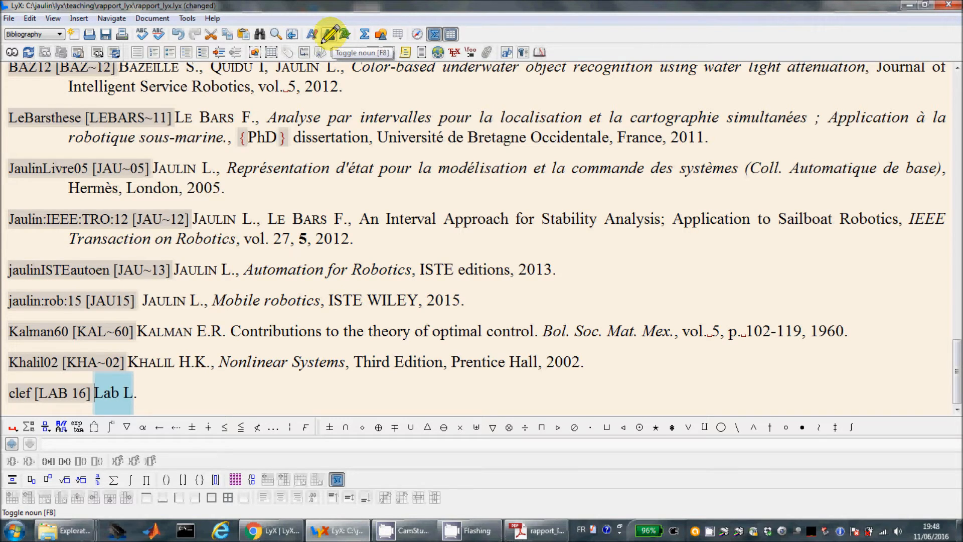
pyautogui.click(330, 33)
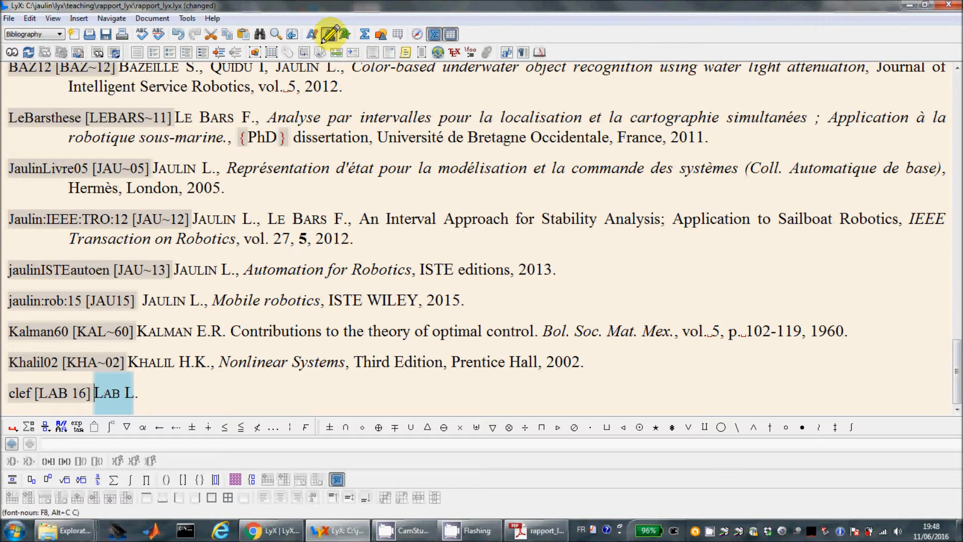
pyautogui.click(140, 397)
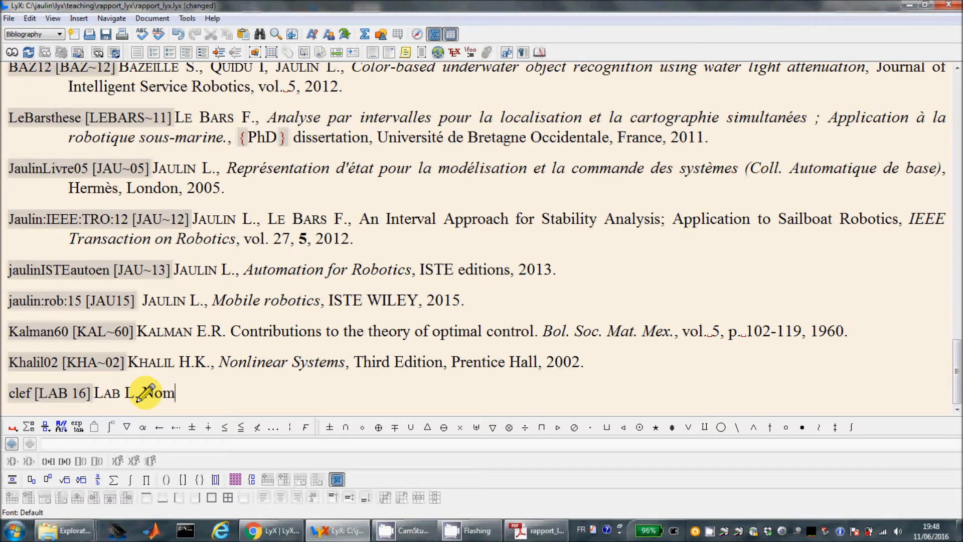
# Step: Complete the LAB 16 bibliography entry after the author with "Nom article, Revue, 2016."
pyautogui.write('Nom article')
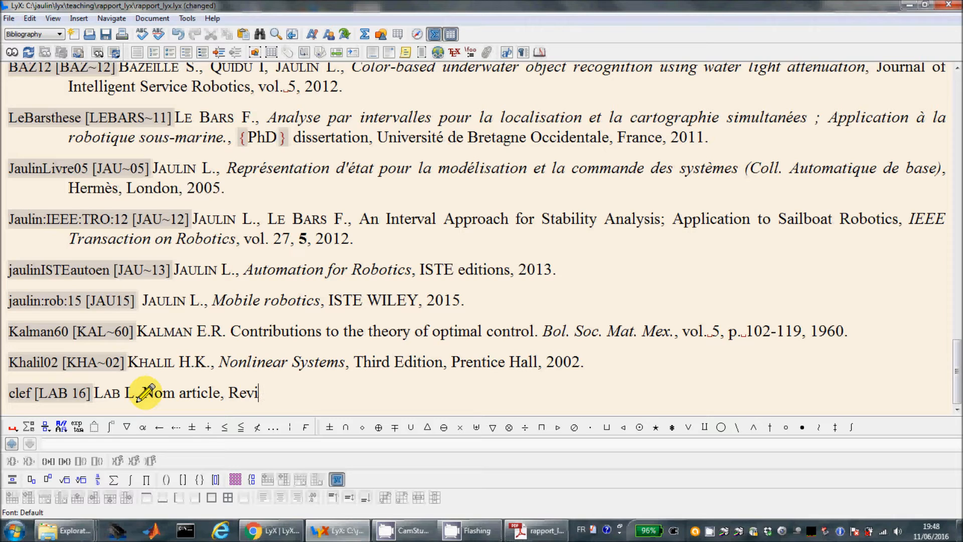
pyautogui.write(', Revue, 2016')
pyautogui.click(100, 393)
pyautogui.click(332, 395)
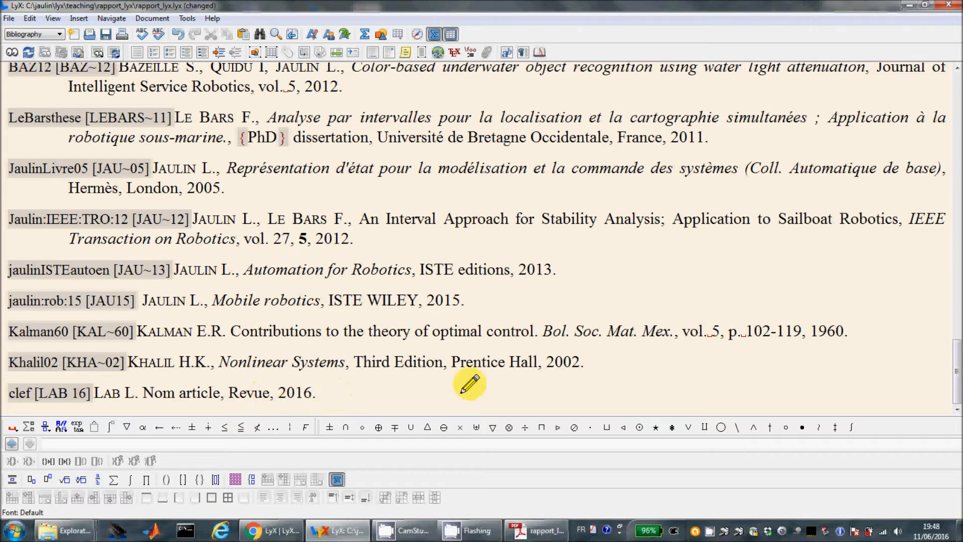
# Step: Start a new paragraph at the end of the Introduction with the text "Dans l'article"
pyautogui.moveTo(953, 356); pyautogui.dragTo(956, 153)
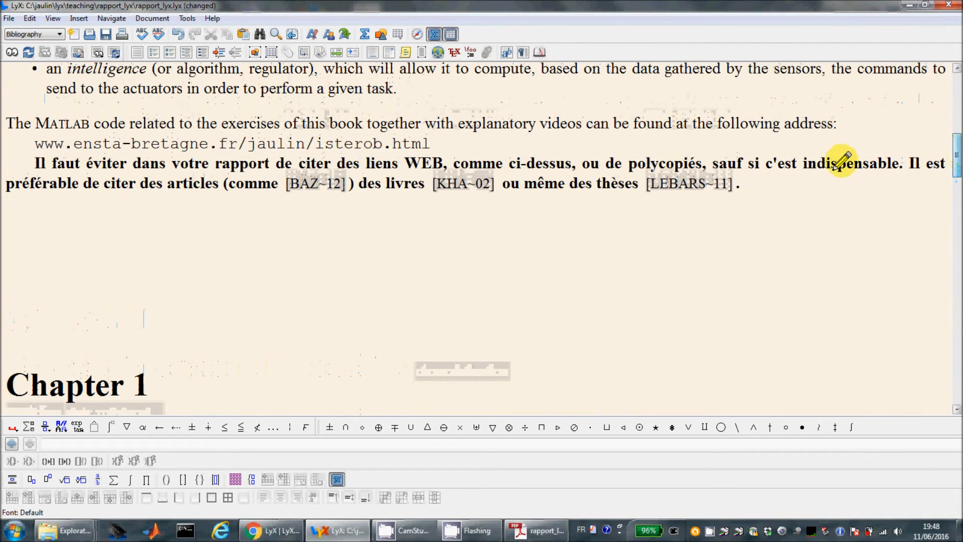
pyautogui.click(806, 189)
pyautogui.press('Return')
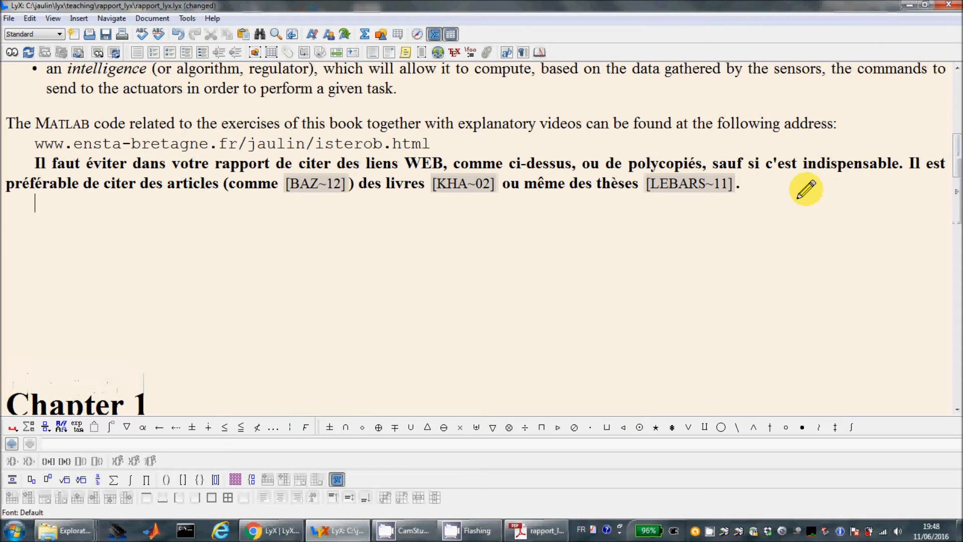
pyautogui.write("Dans l'article")
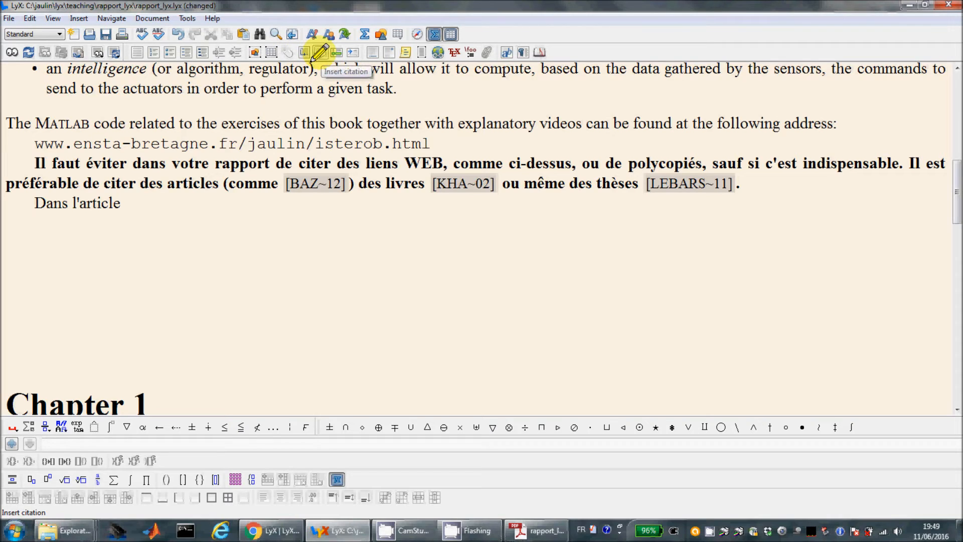
# Step: Insert a citation of the "clef" entry after "Dans l'article" and end the sentence with a period
pyautogui.click(319, 52)
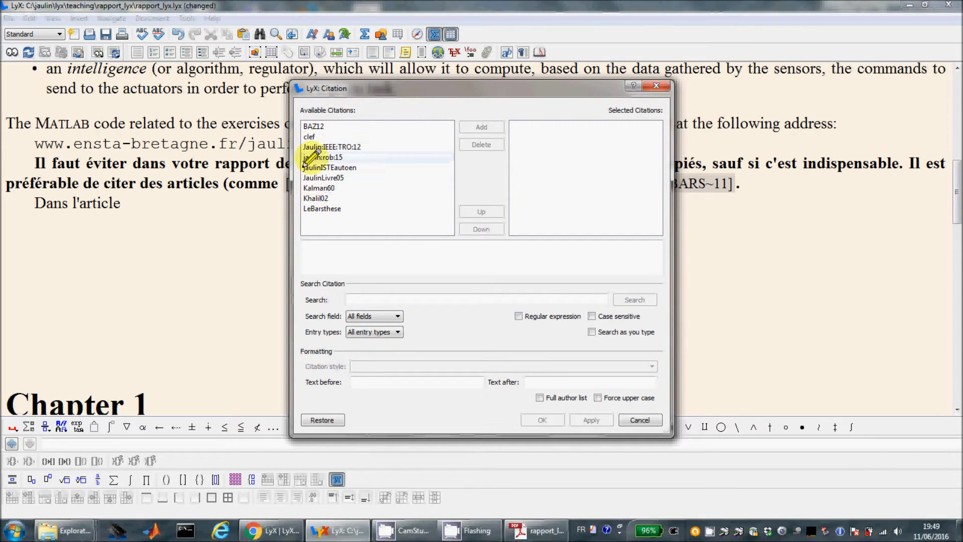
pyautogui.click(312, 135)
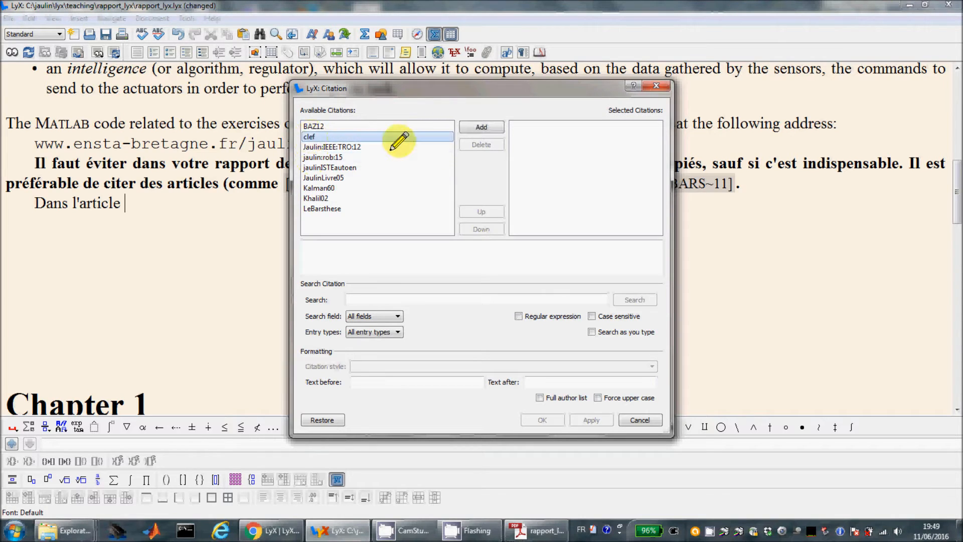
pyautogui.click(479, 127)
pyautogui.click(514, 129)
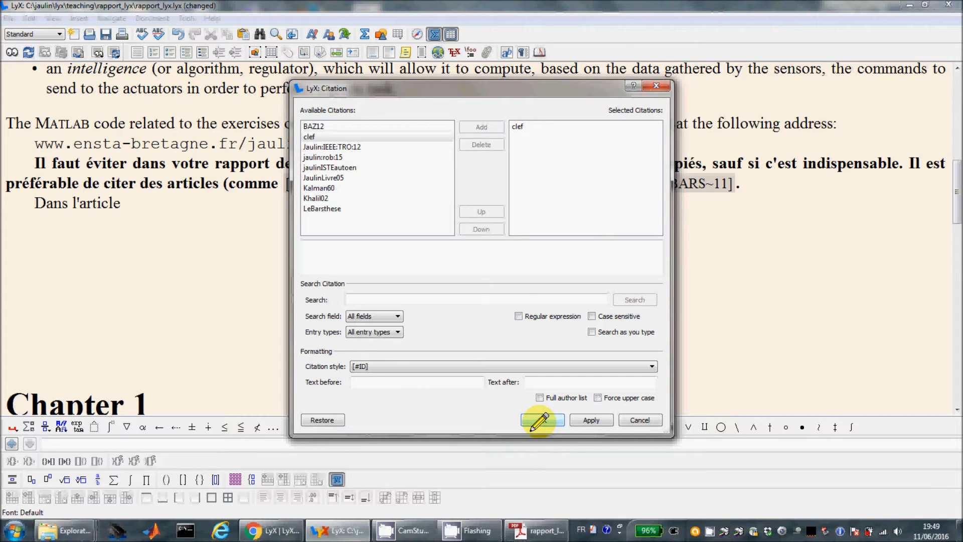
pyautogui.click(516, 127)
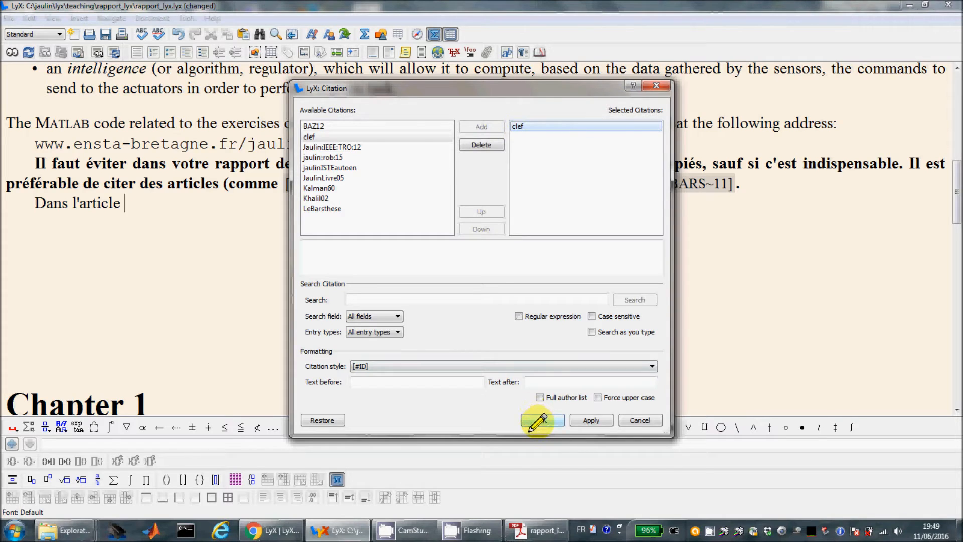
pyautogui.click(541, 419)
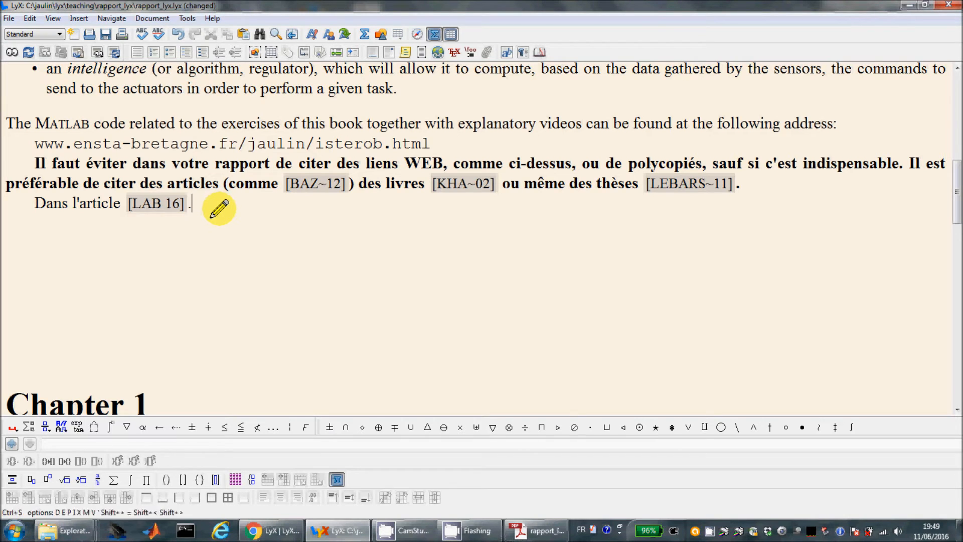
# Step: Preview the report as a PDF and examine the new LAB 16 entry on the Bibliography page
pyautogui.click(10, 50)
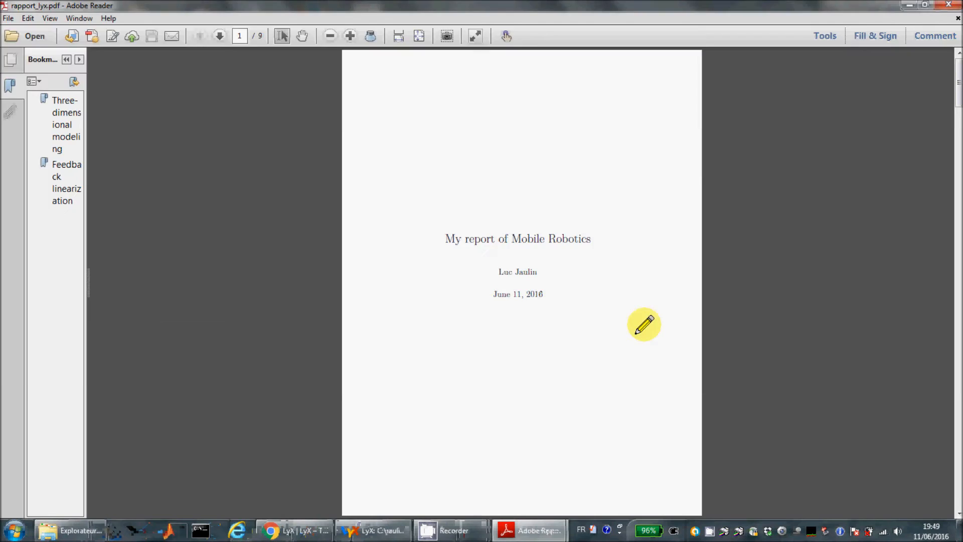
pyautogui.scroll(-3, 645, 324)
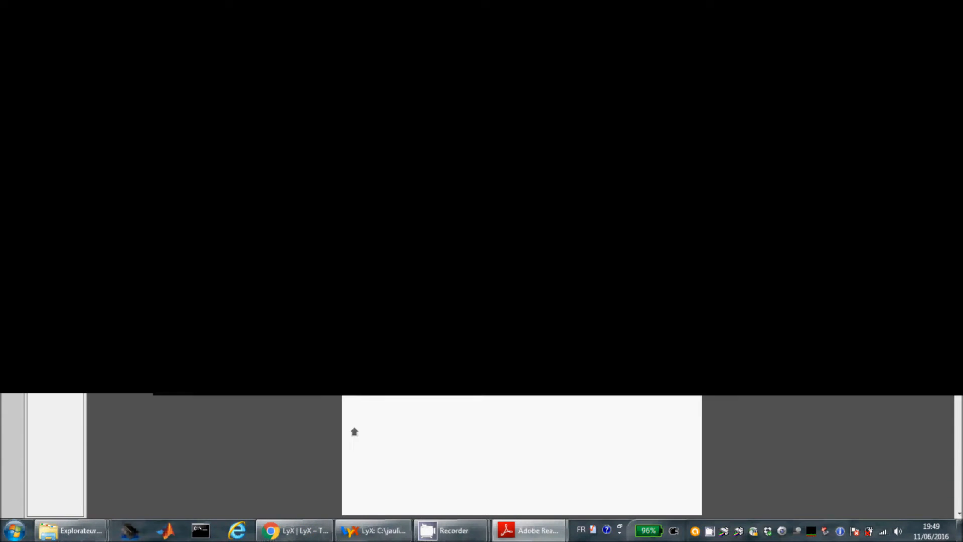
pyautogui.scroll(-10, 645, 324)
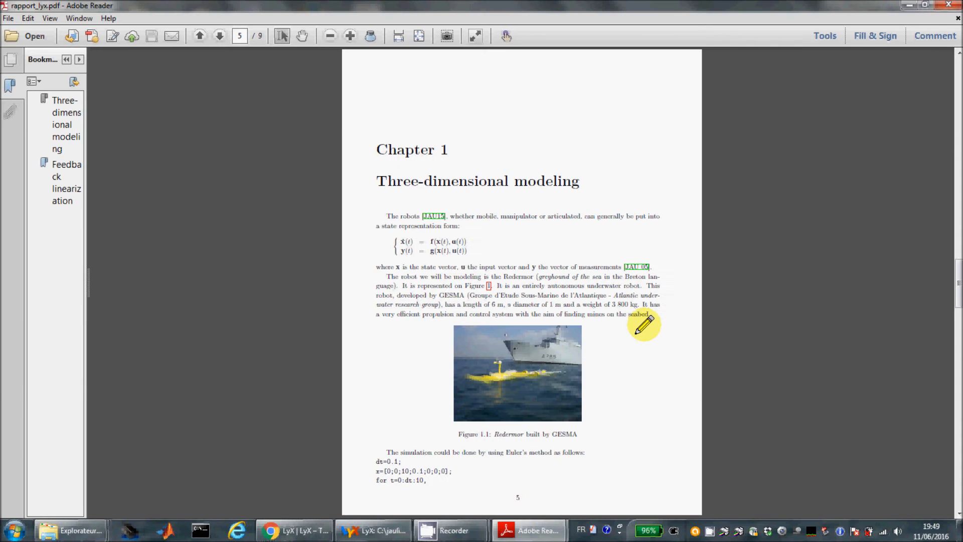
pyautogui.scroll(-8, 644, 324)
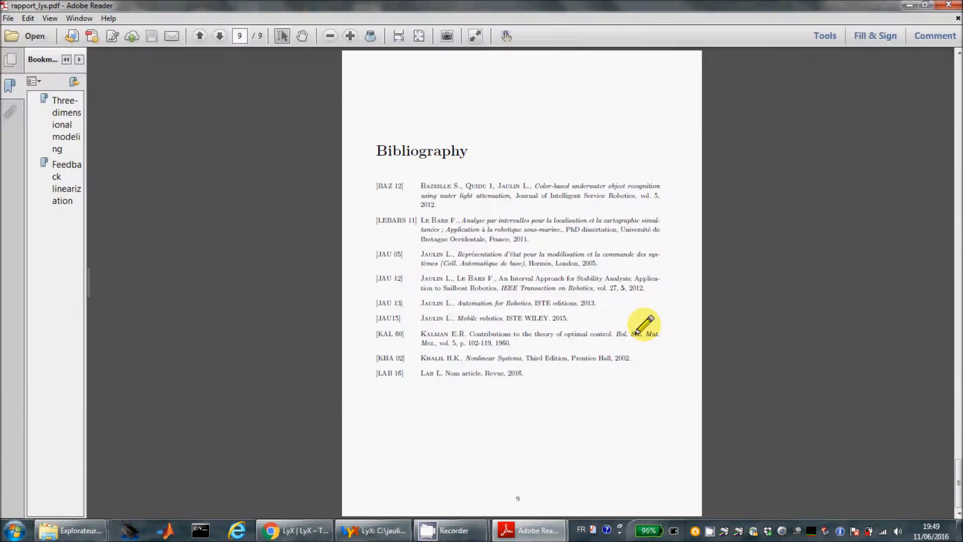
pyautogui.scroll(2, 644, 324)
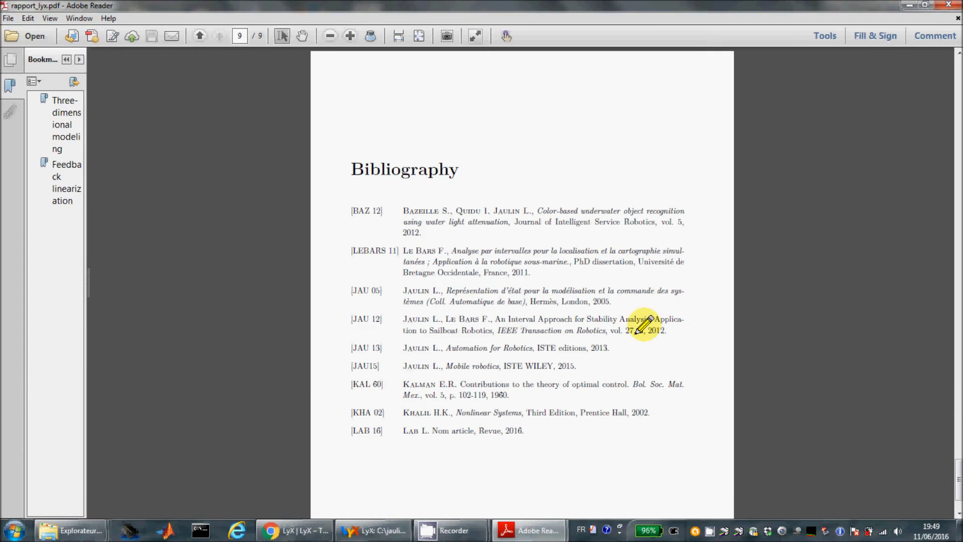
pyautogui.scroll(1, 645, 324)
pyautogui.scroll(-7, 637, 318)
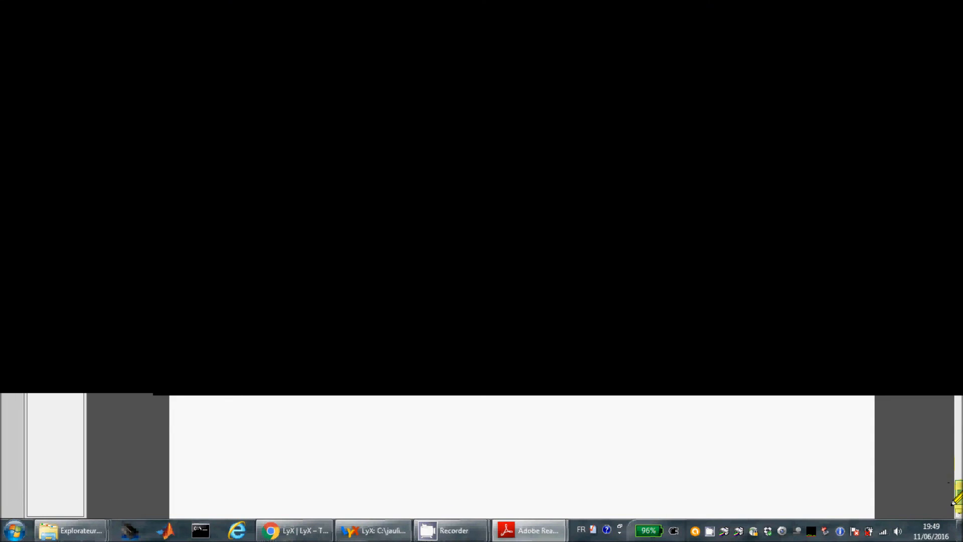
# Step: Check the LAB 16 citation at the end of the PDF's Introduction and follow its link to the bibliography
pyautogui.moveTo(956, 499); pyautogui.dragTo(953, 198)
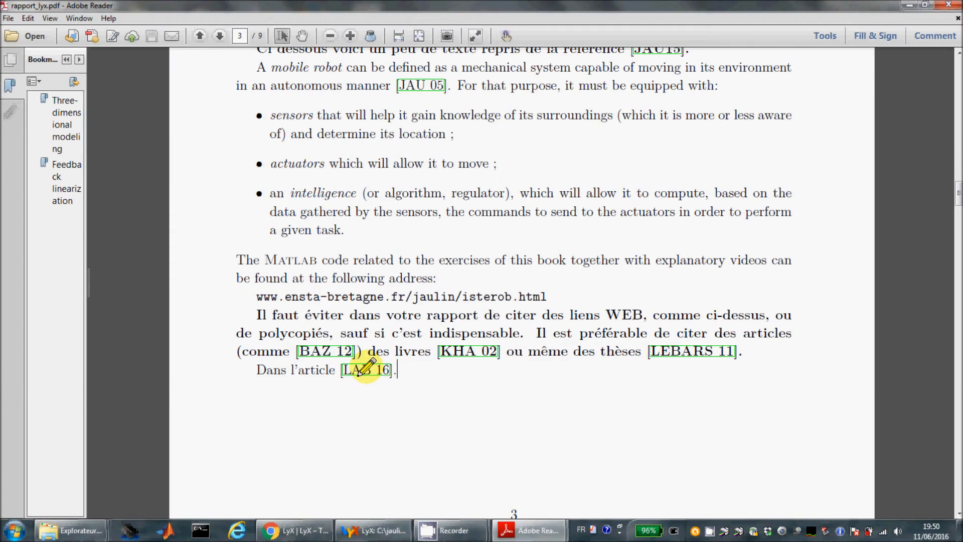
pyautogui.click(366, 370)
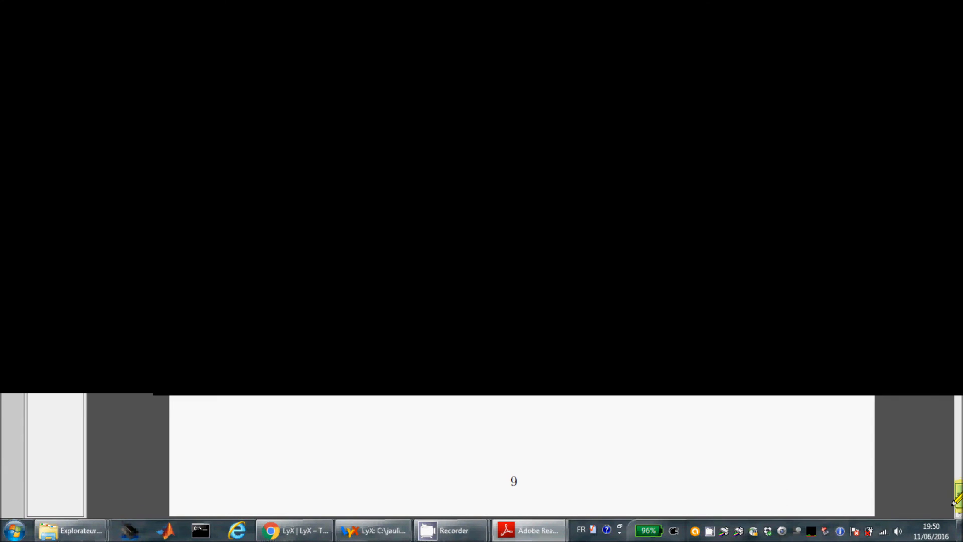
pyautogui.moveTo(959, 496); pyautogui.dragTo(955, 229)
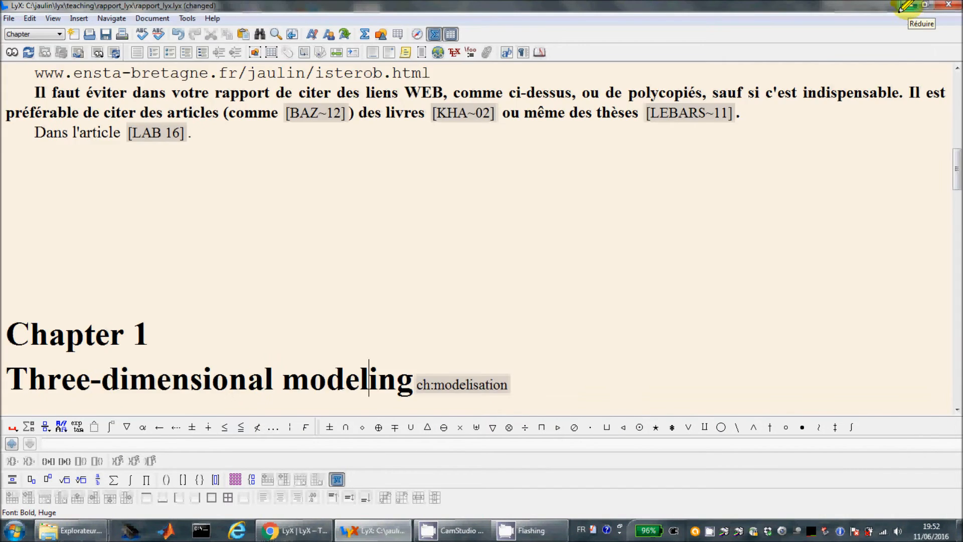
# Step: Look at the image files beside the report in the rapport_lyx folder in Windows Explorer, and return to LyX
pyautogui.click(905, 6)
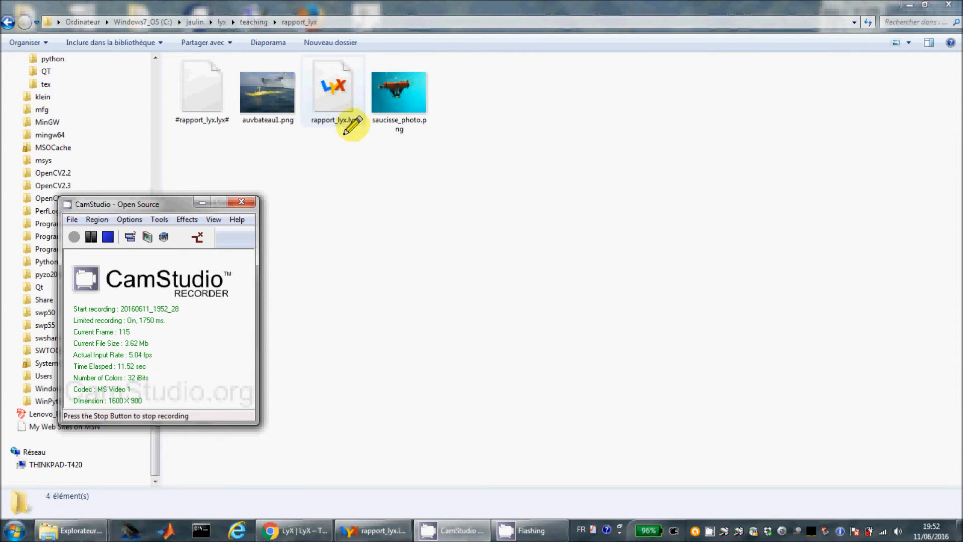
pyautogui.click(382, 112)
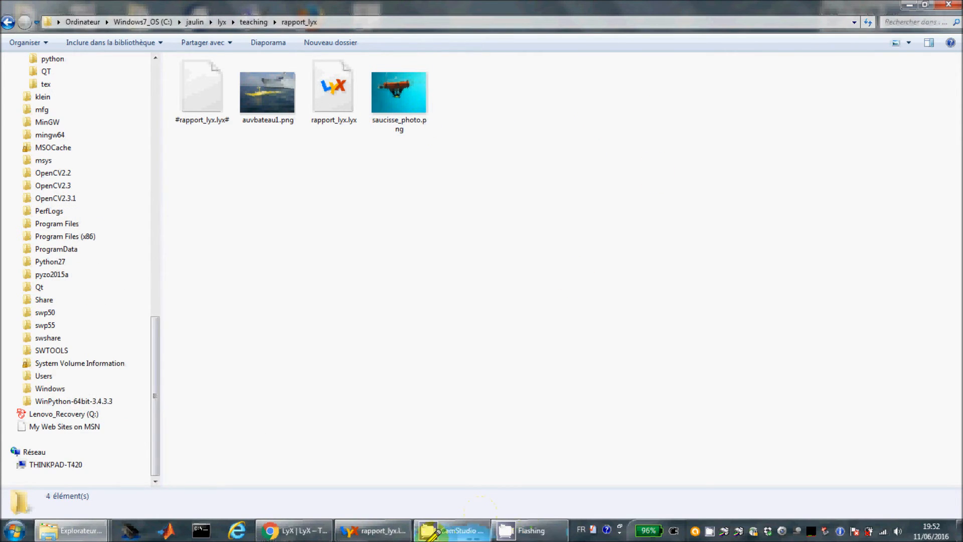
pyautogui.click(359, 536)
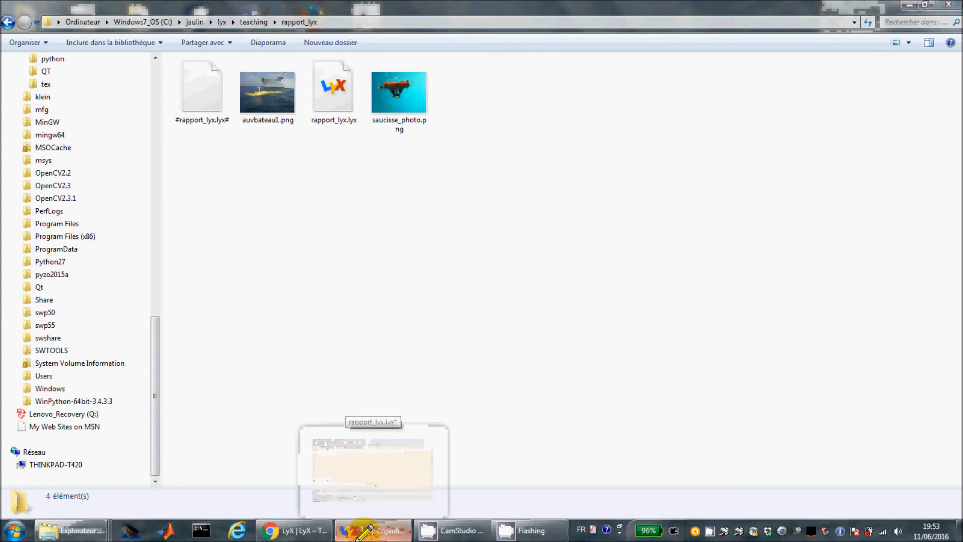
# Step: Remove the "Dans l'article" sentence from the end of the Introduction and insert the picture saucisse_photo.png in its place
pyautogui.click(209, 141)
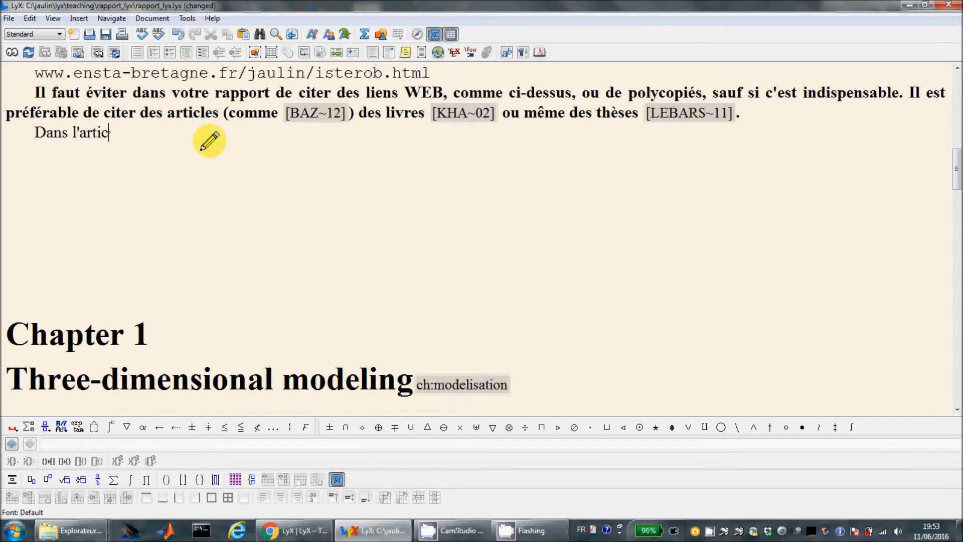
pyautogui.press('BackSpace')
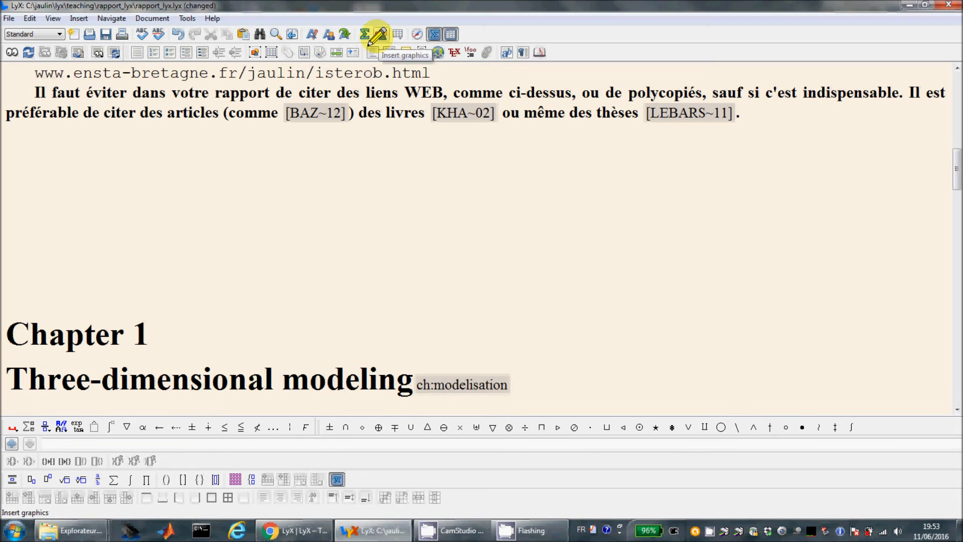
pyautogui.click(380, 35)
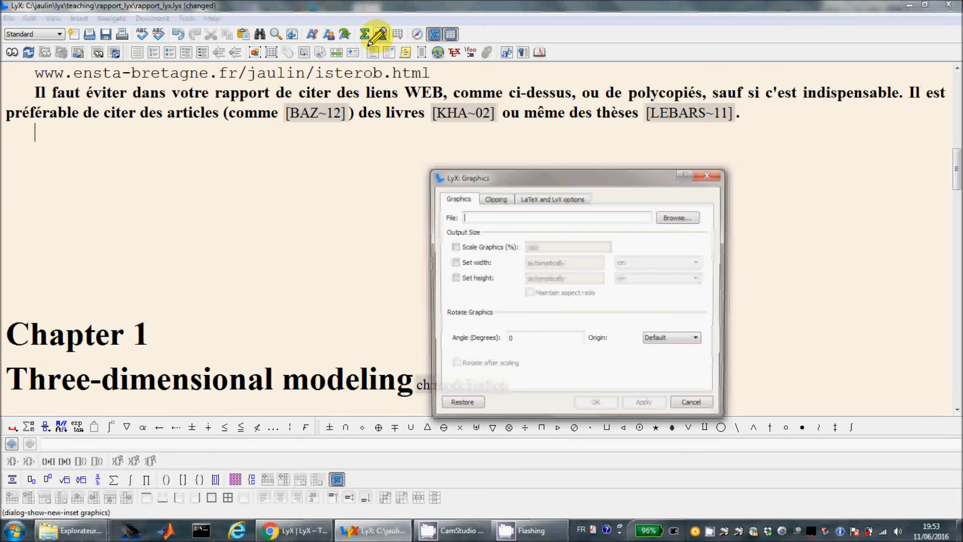
pyautogui.click(674, 217)
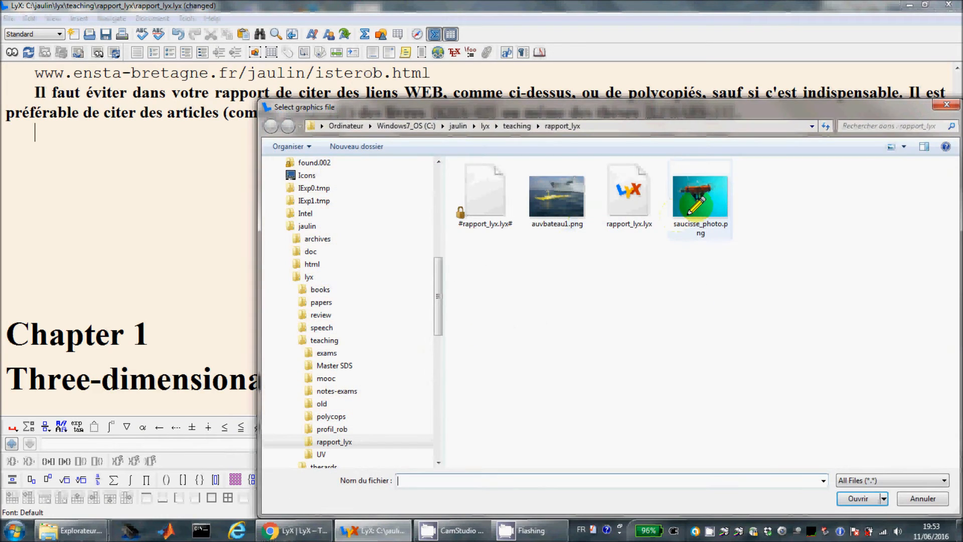
pyautogui.click(693, 213)
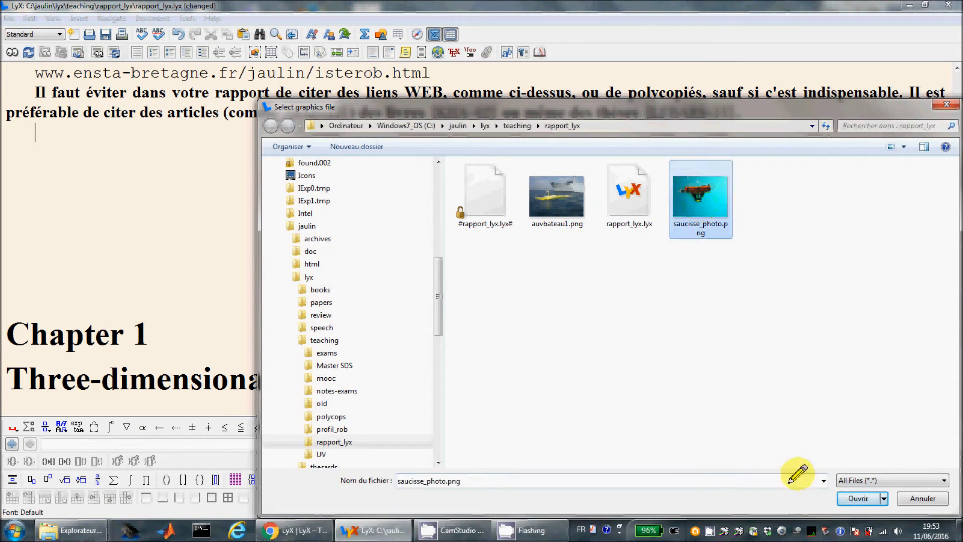
pyautogui.click(857, 499)
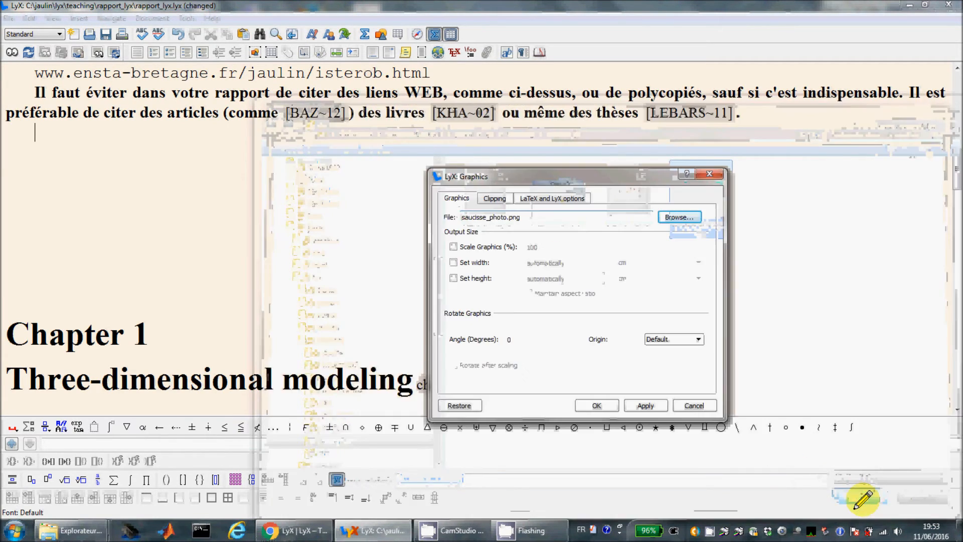
pyautogui.click(596, 404)
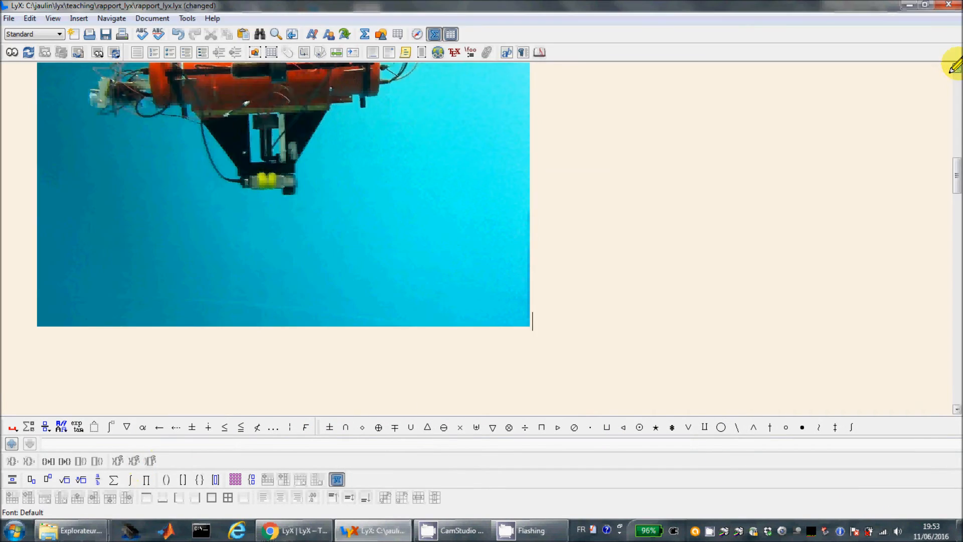
# Step: Set the on-screen scale of the inserted saucisse_photo.png picture to 20%
pyautogui.click(957, 67)
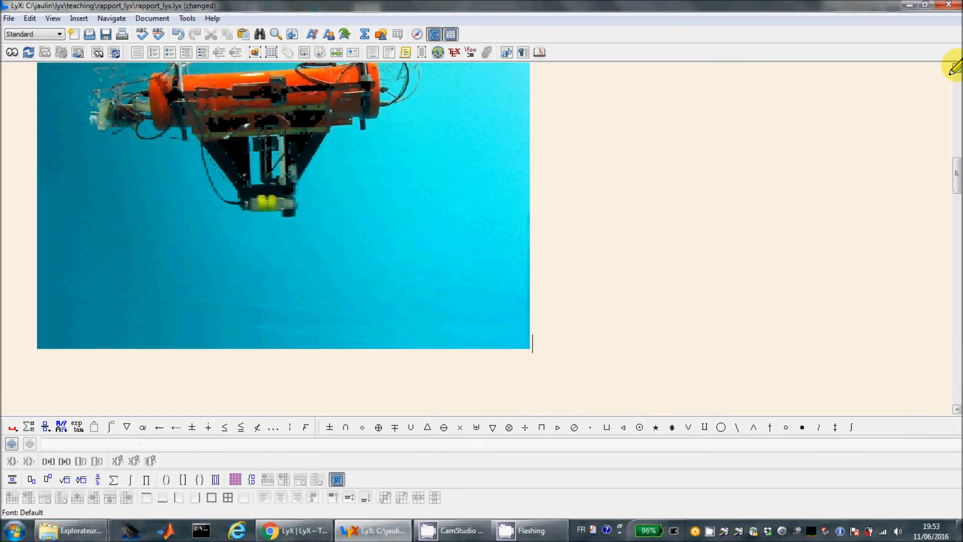
pyautogui.click(957, 66)
pyautogui.click(957, 67)
pyautogui.click(958, 66)
pyautogui.click(958, 66)
pyautogui.click(957, 67)
pyautogui.click(957, 67)
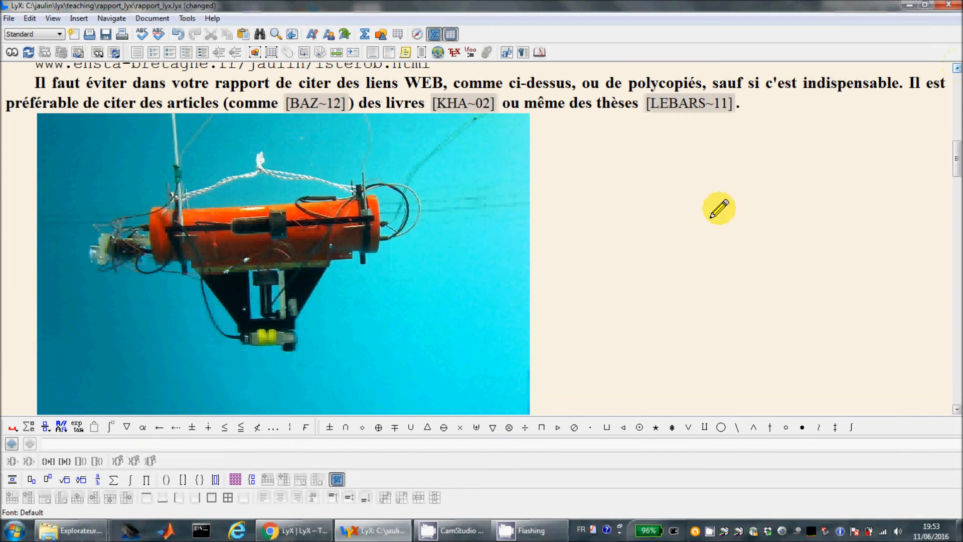
pyautogui.click(416, 295)
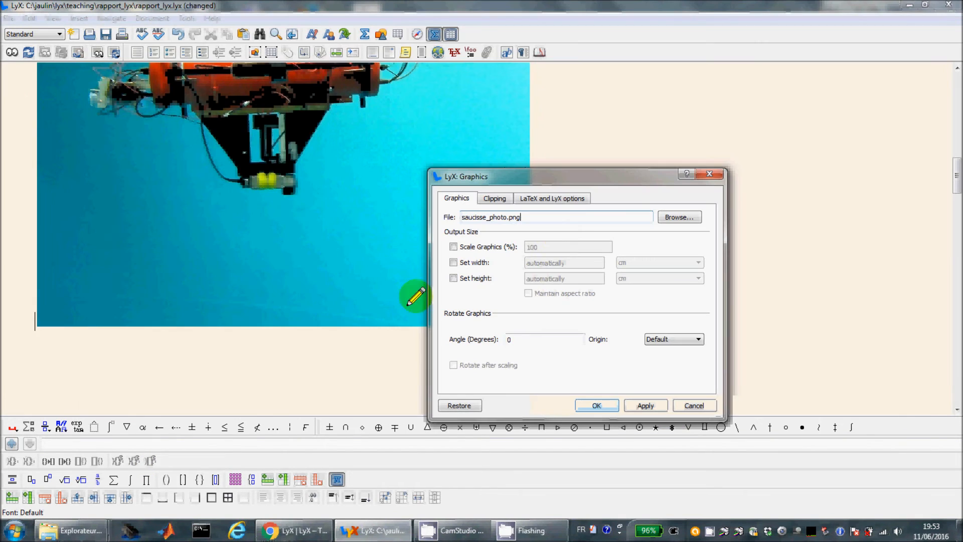
pyautogui.click(552, 200)
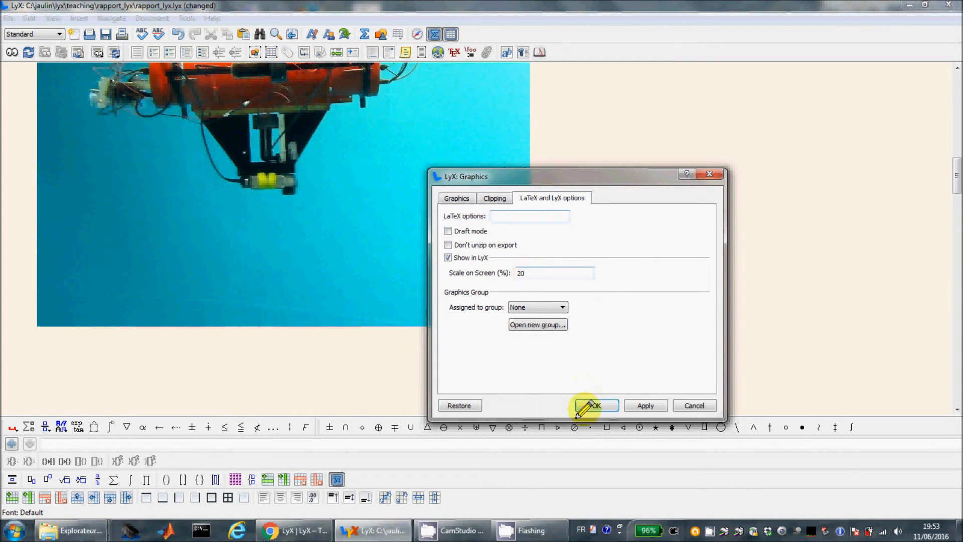
pyautogui.click(592, 405)
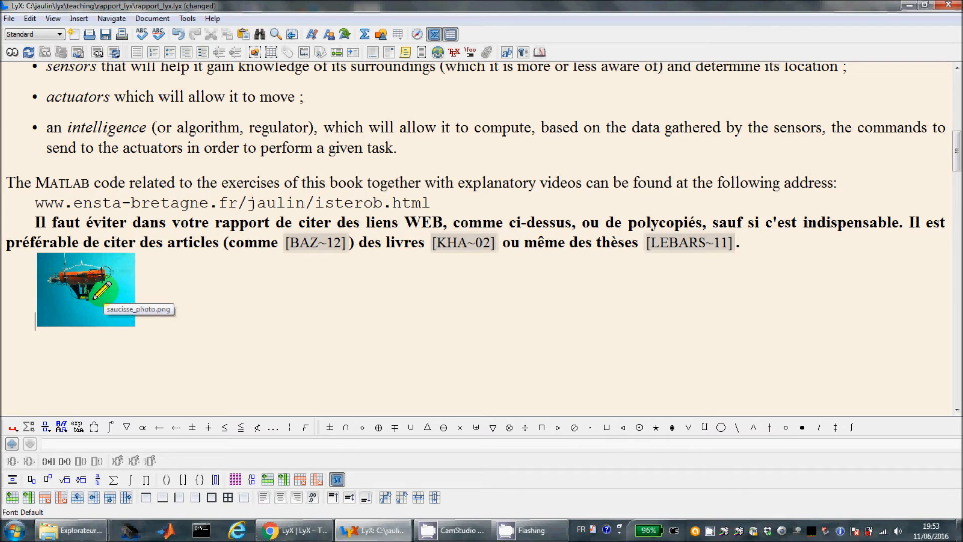
# Step: Set the picture's output width to 4 cm and check its size in the PDF preview
pyautogui.click(103, 290)
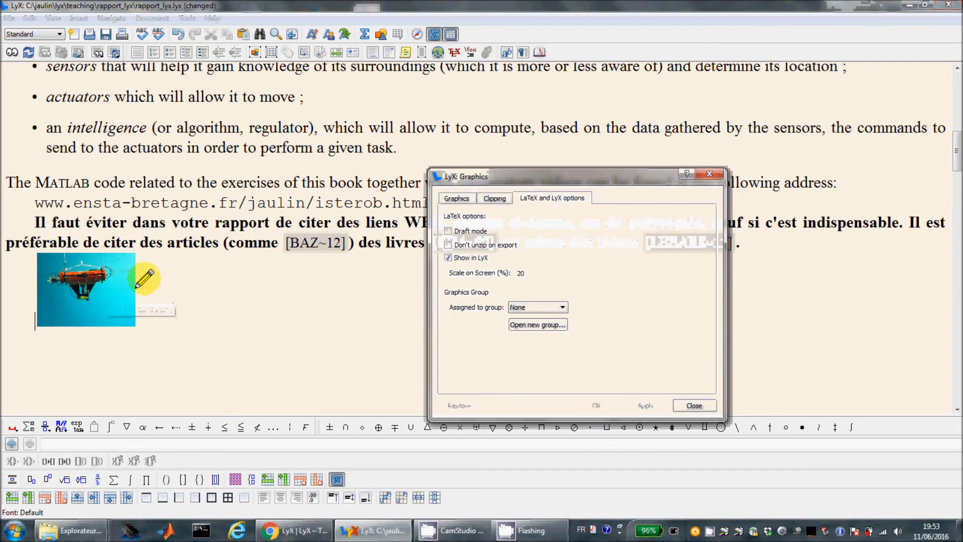
pyautogui.click(455, 199)
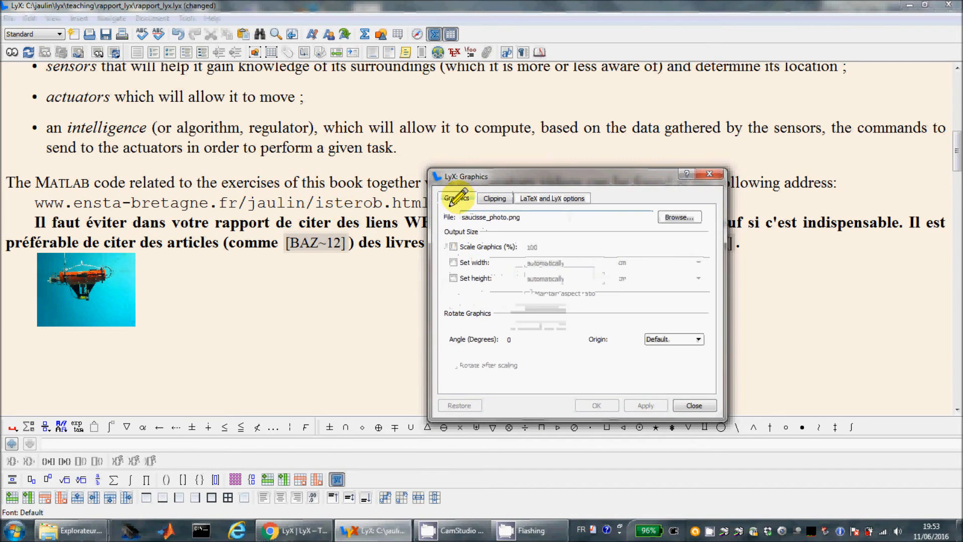
pyautogui.click(453, 262)
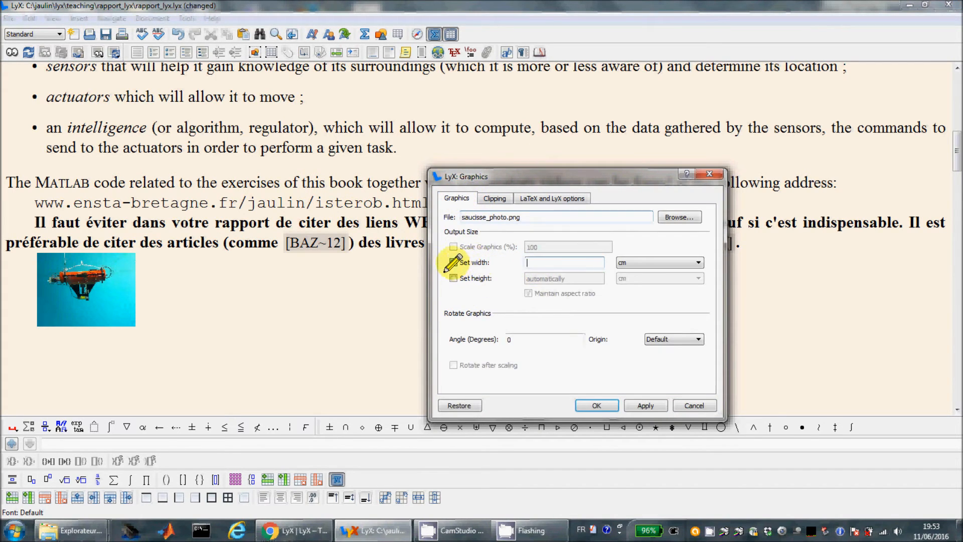
pyautogui.click(571, 271)
pyautogui.write('4')
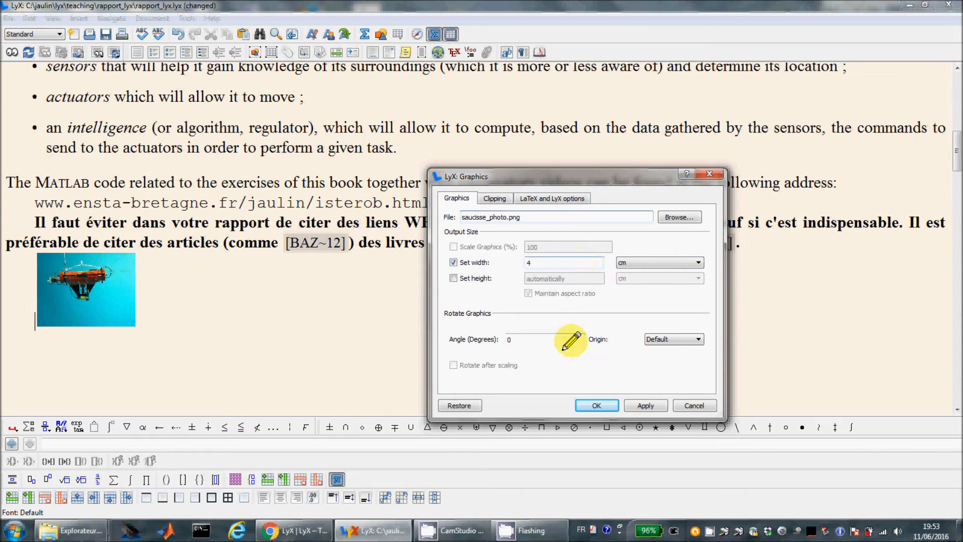
pyautogui.click(586, 406)
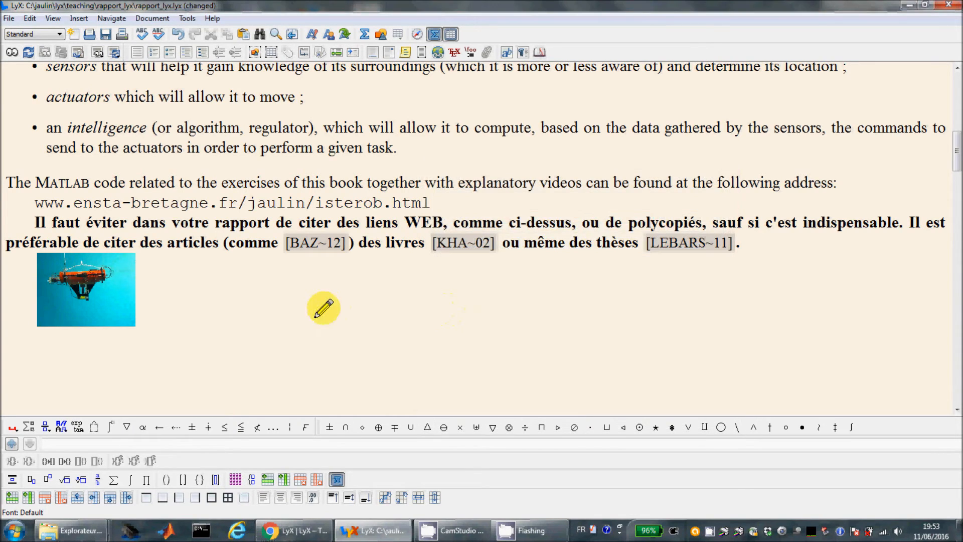
pyautogui.click(177, 303)
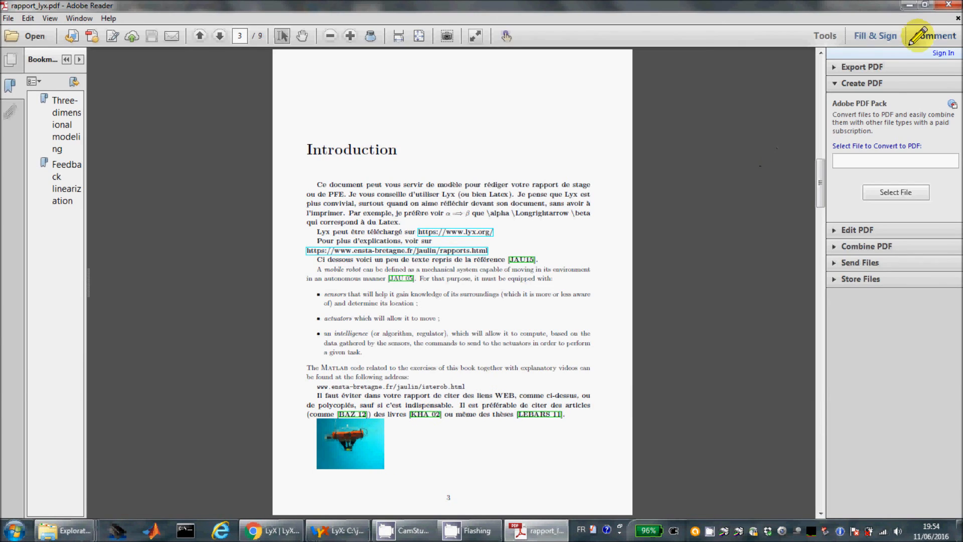
pyautogui.click(949, 4)
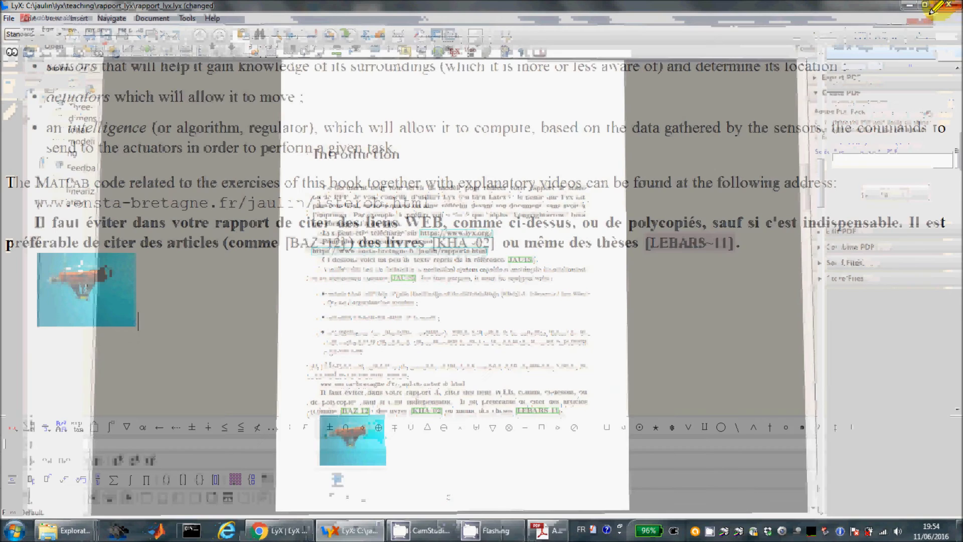
# Step: Delete the picture at the end of the Introduction and insert a figure float there instead
pyautogui.press('BackSpace')
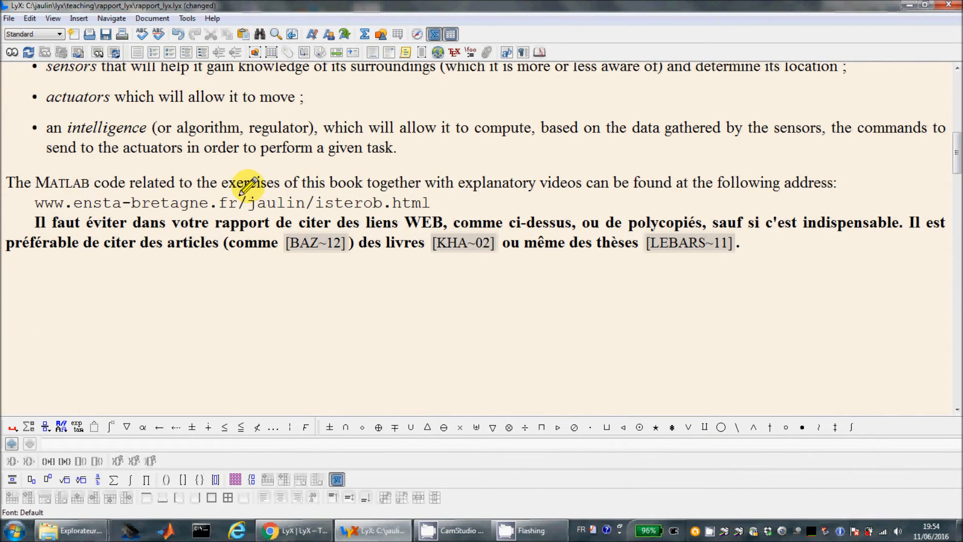
pyautogui.click(77, 19)
pyautogui.moveTo(89, 61)
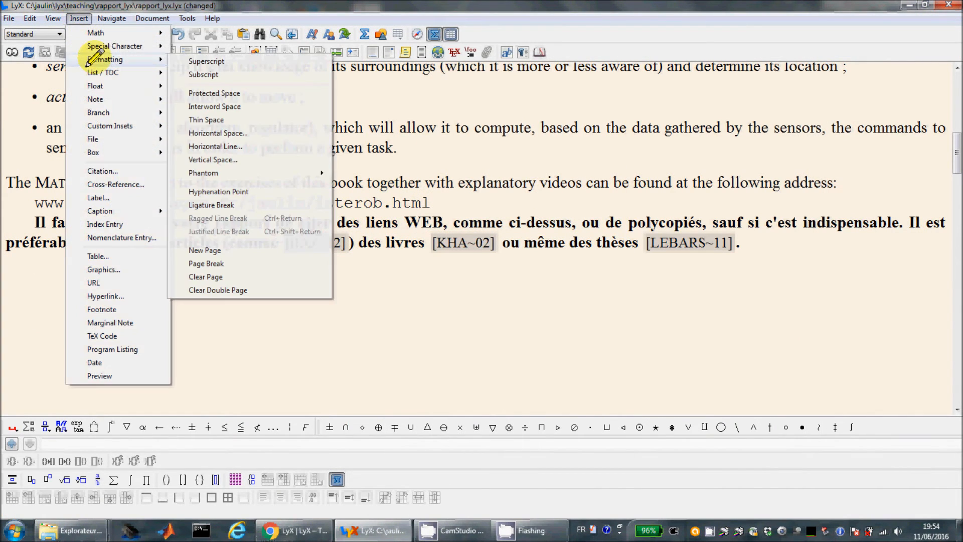
pyautogui.moveTo(97, 86)
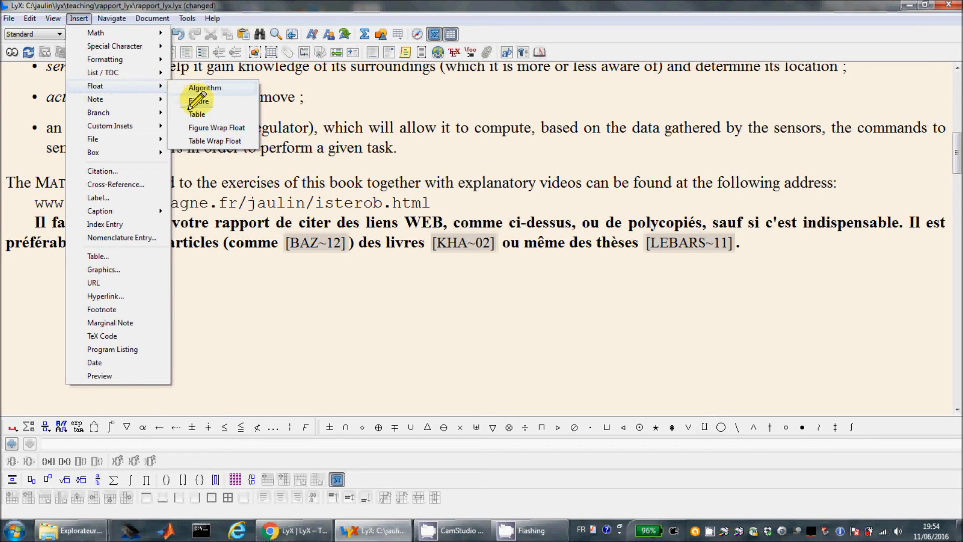
pyautogui.click(198, 101)
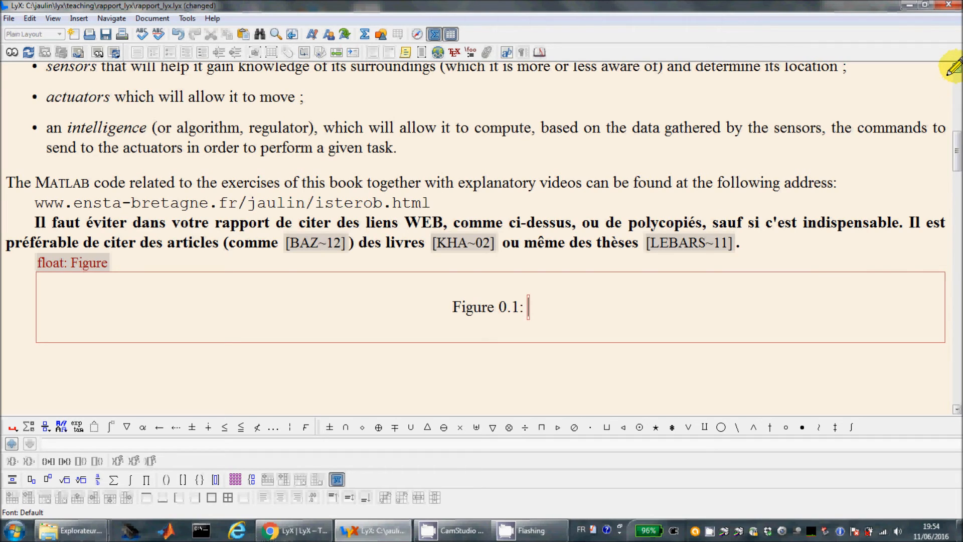
# Step: Change the "Introduction" heading from an unnumbered chapter to the numbered Chapter style
pyautogui.scroll(5, 953, 67)
pyautogui.scroll(3, 953, 71)
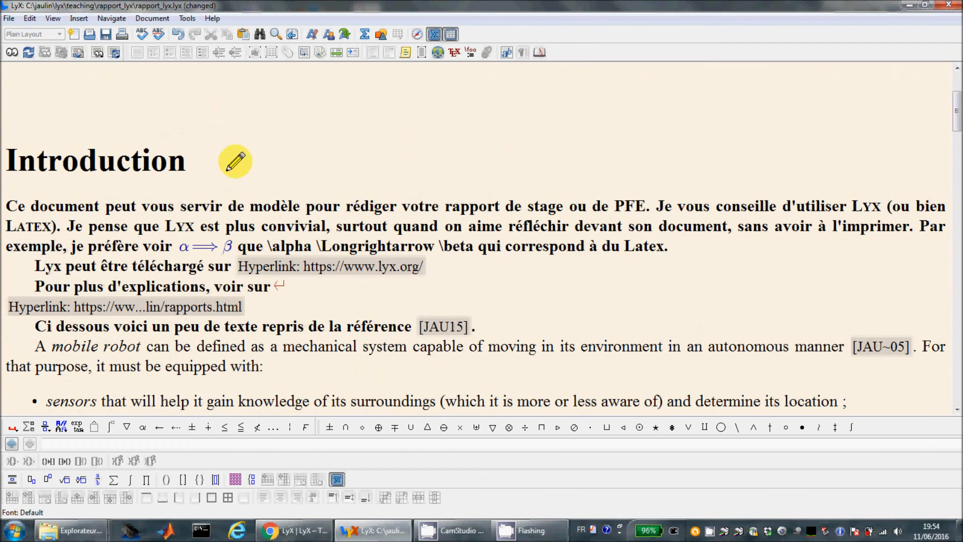
pyautogui.click(175, 166)
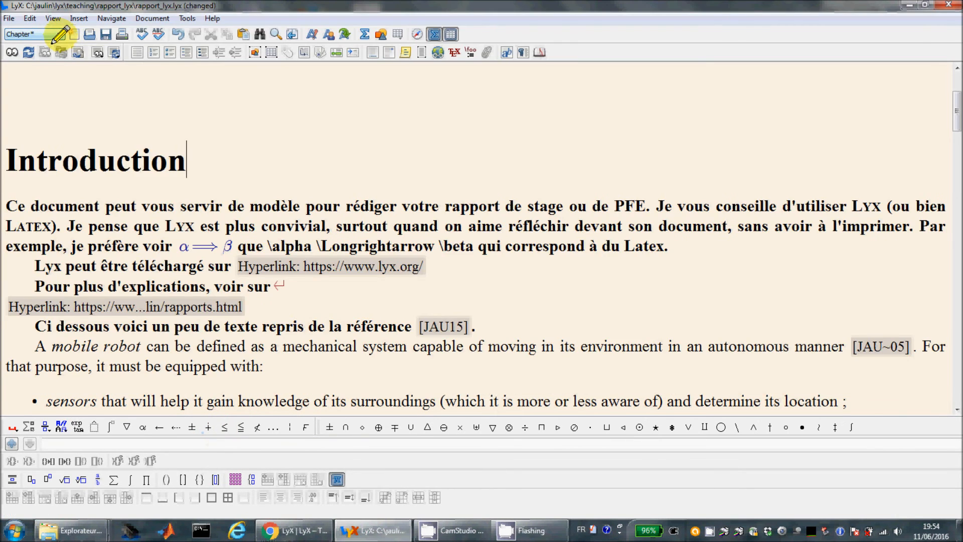
pyautogui.click(60, 34)
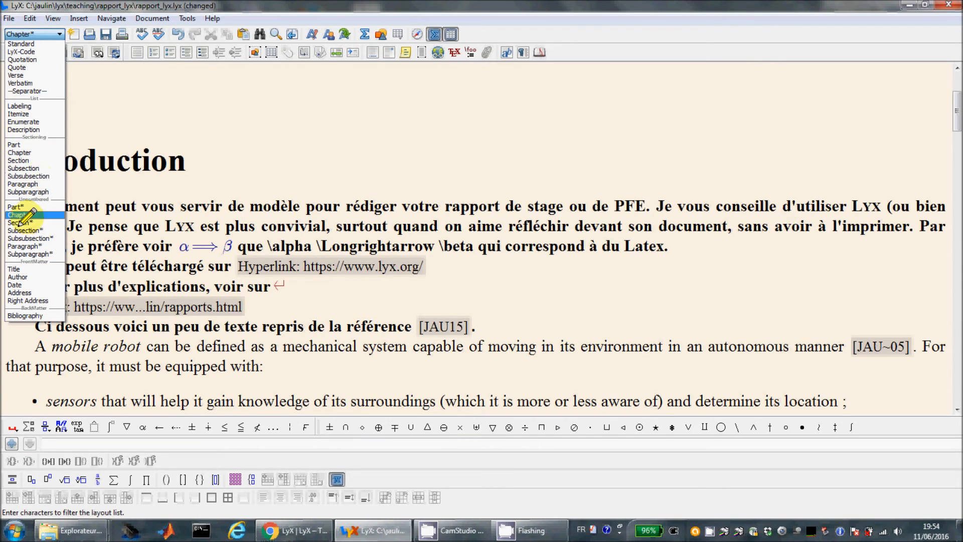
pyautogui.click(20, 152)
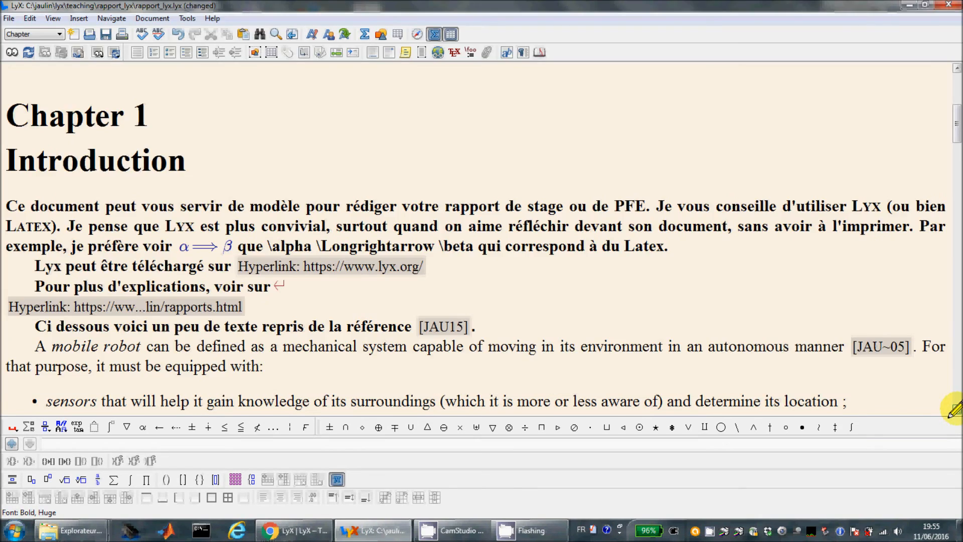
# Step: Choose saucisse_photo.png as the graphic to insert in the empty figure float at the end of the Introduction
pyautogui.scroll(-5, 952, 412)
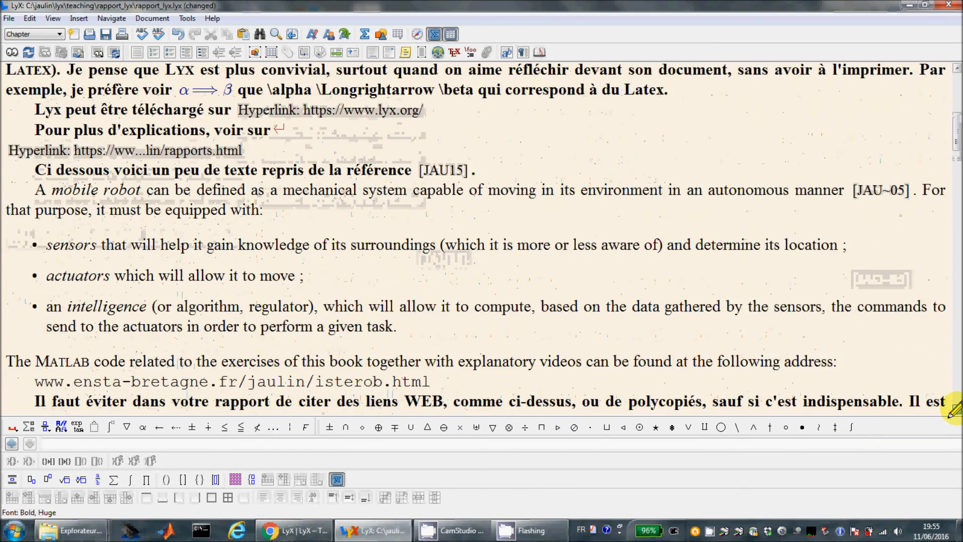
pyautogui.scroll(-7, 952, 409)
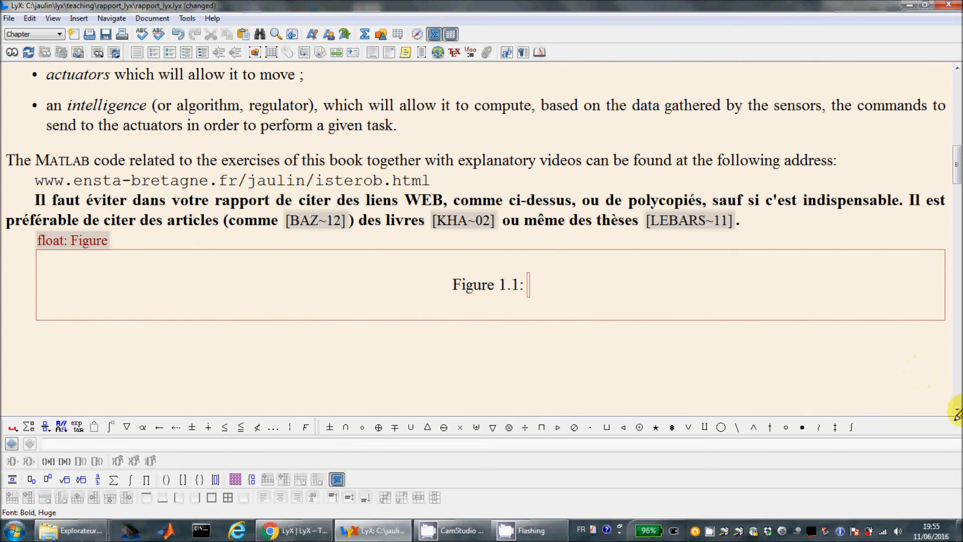
pyautogui.click(201, 278)
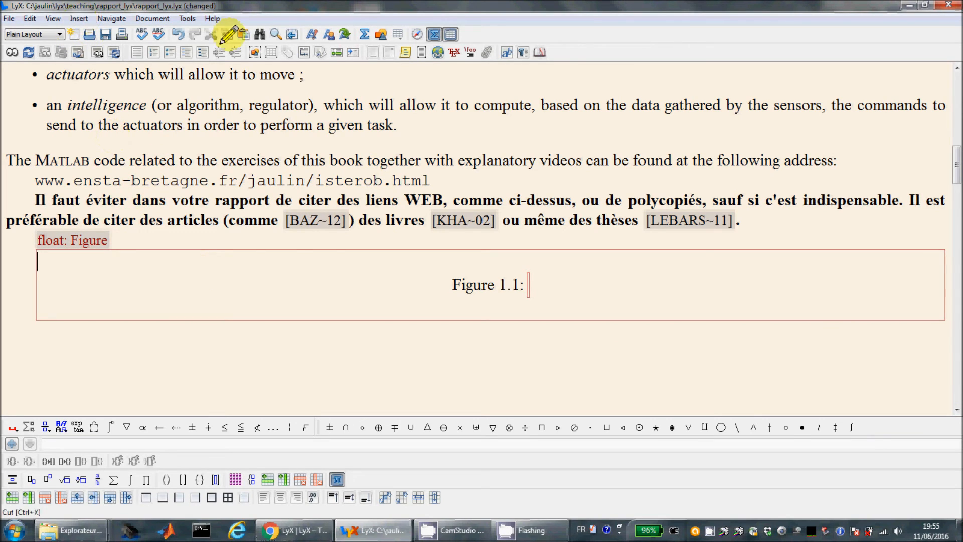
pyautogui.click(381, 35)
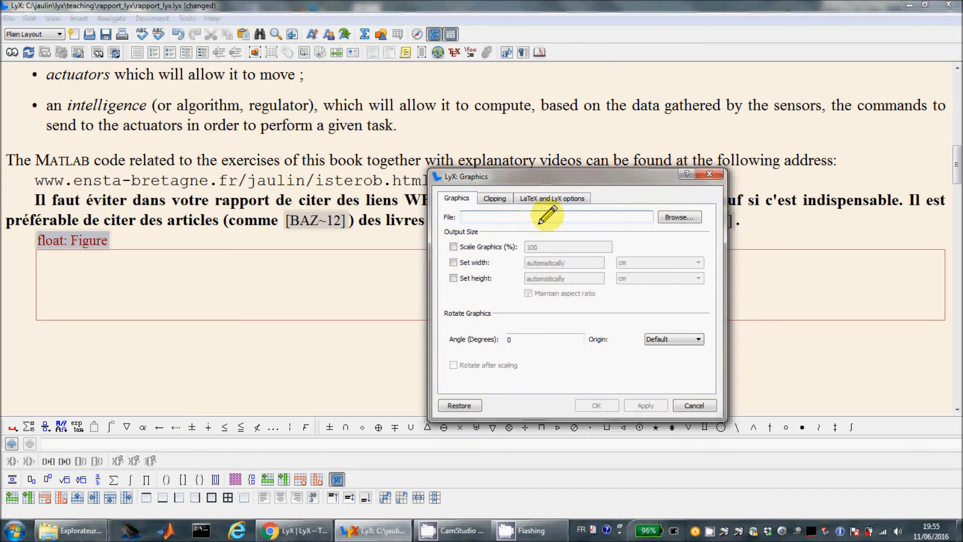
pyautogui.click(678, 216)
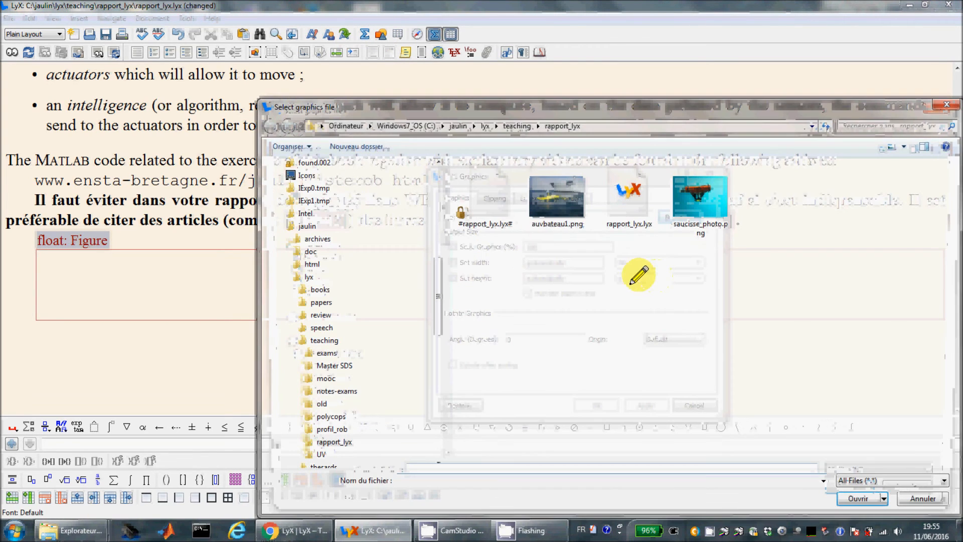
pyautogui.click(708, 201)
pyautogui.click(848, 498)
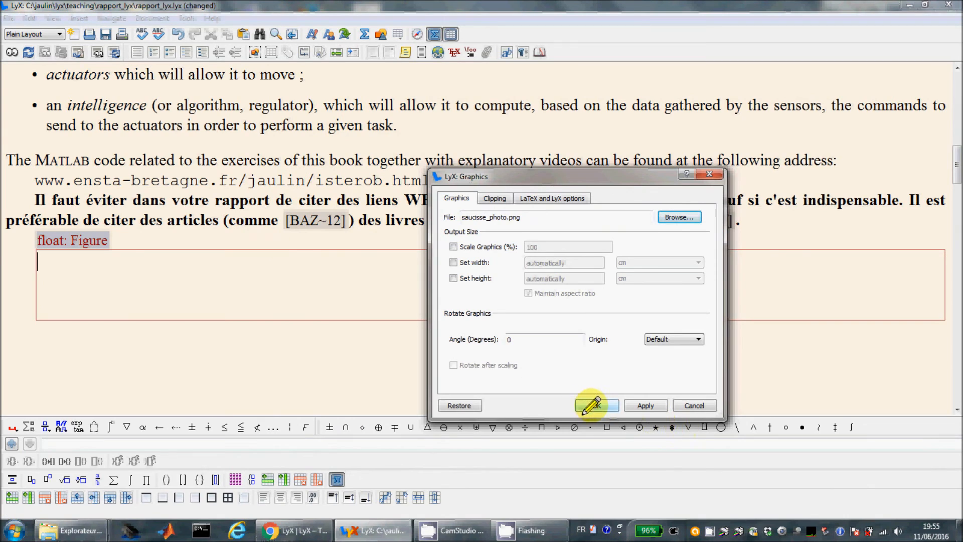
# Step: Set the picture's output width to 8 cm, reduce its on-screen scale, insert it in the float and save the report
pyautogui.click(453, 262)
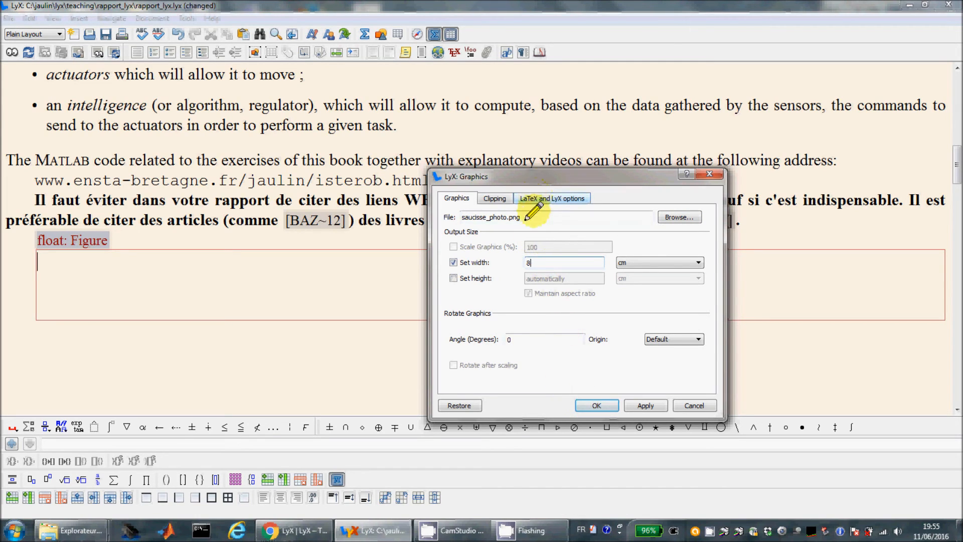
pyautogui.click(529, 200)
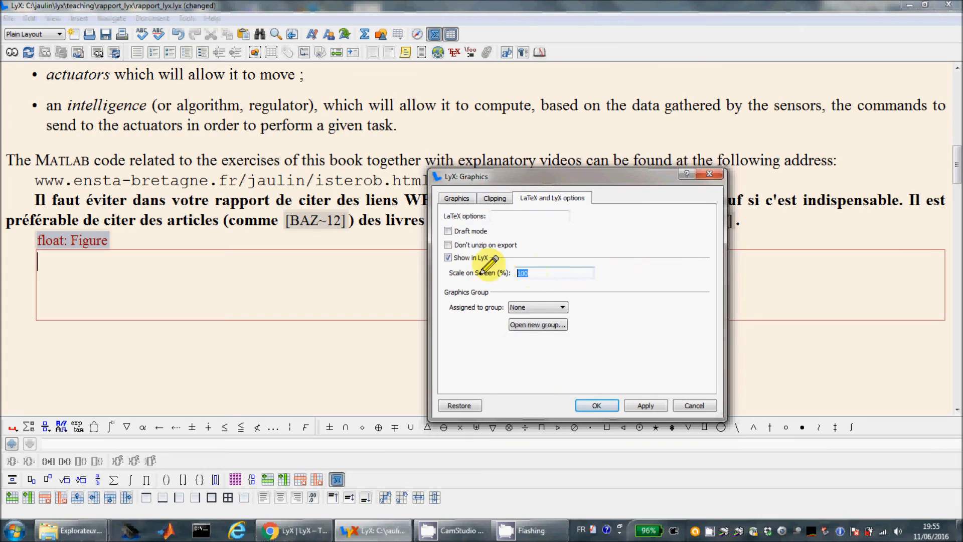
pyautogui.click(597, 404)
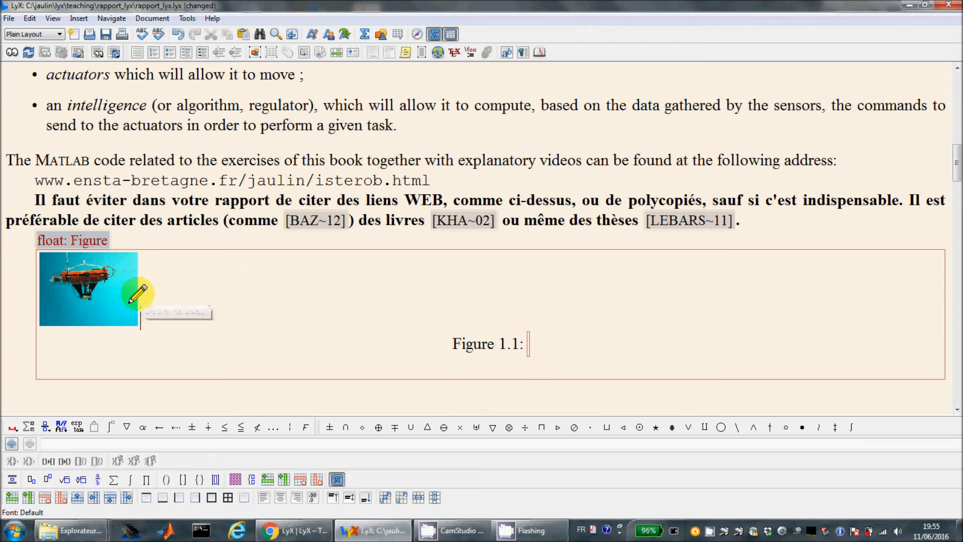
pyautogui.click(103, 35)
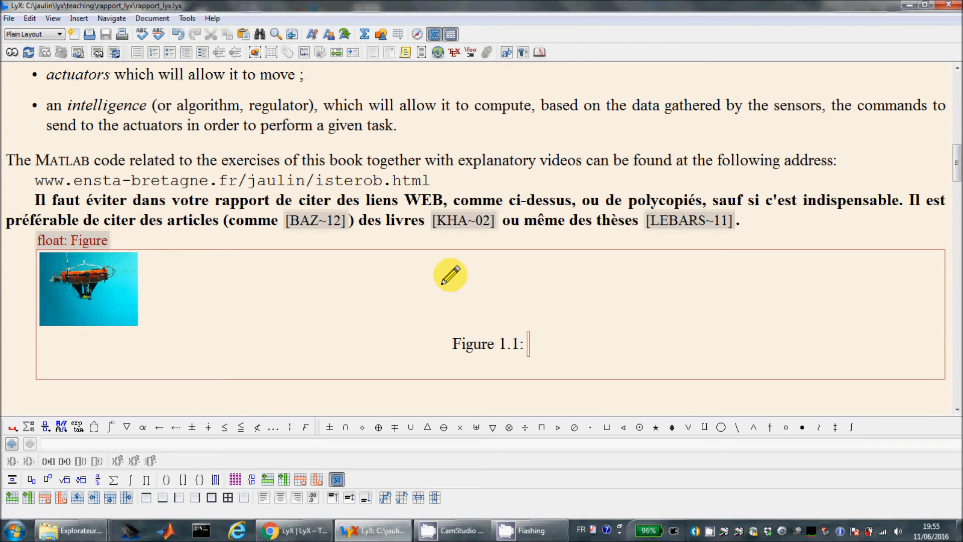
# Step: Enter "Nom" as the figure's caption and add the label fig:saucisse below it
pyautogui.click(528, 344)
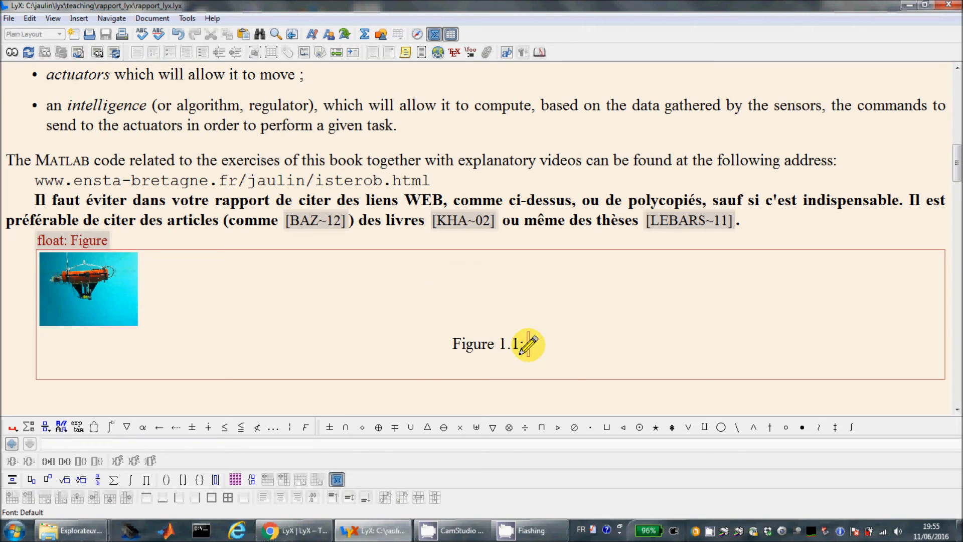
pyautogui.write('M')
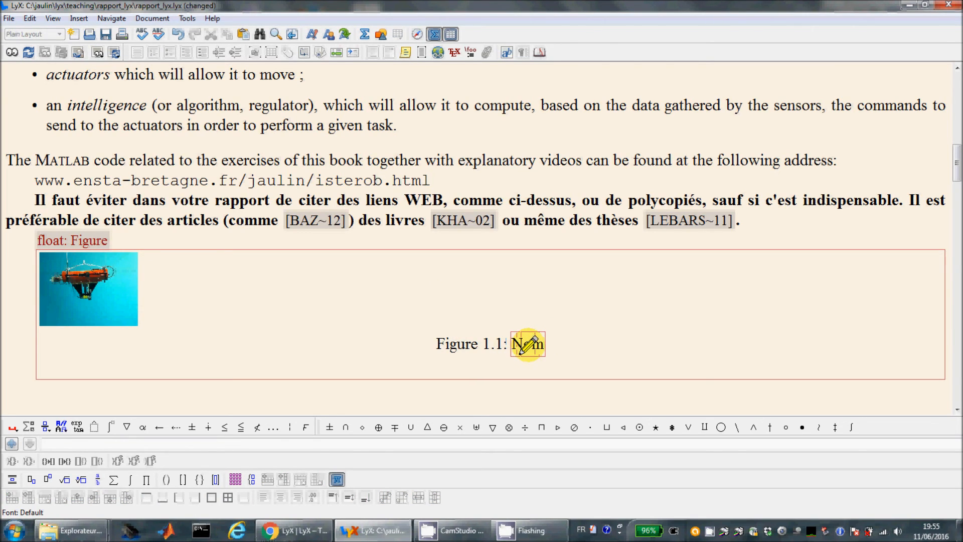
pyautogui.click(287, 52)
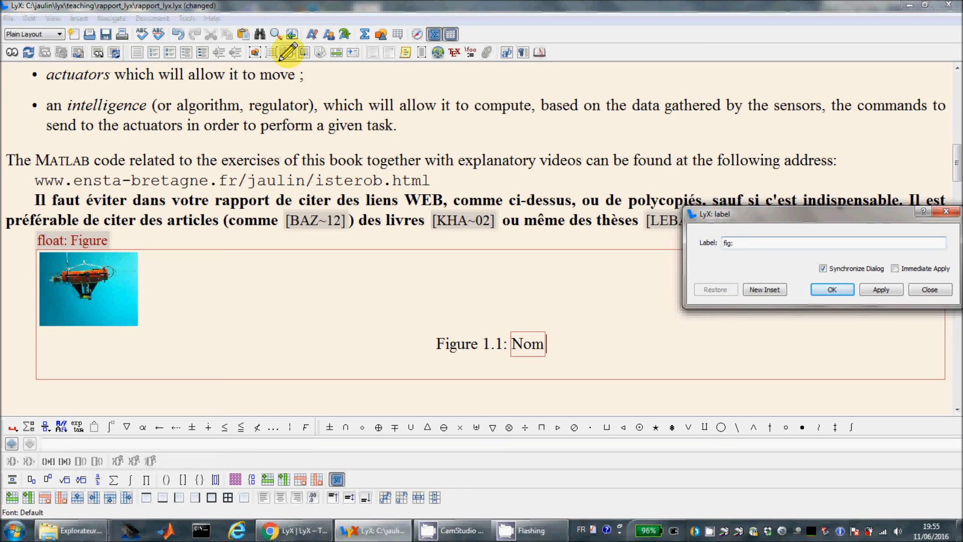
pyautogui.write('fig:saucisse')
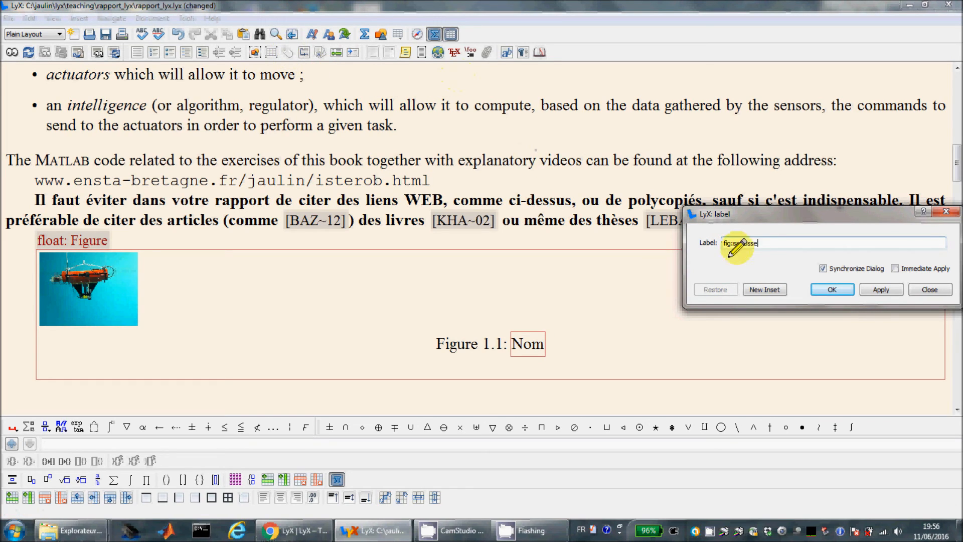
pyautogui.click(830, 290)
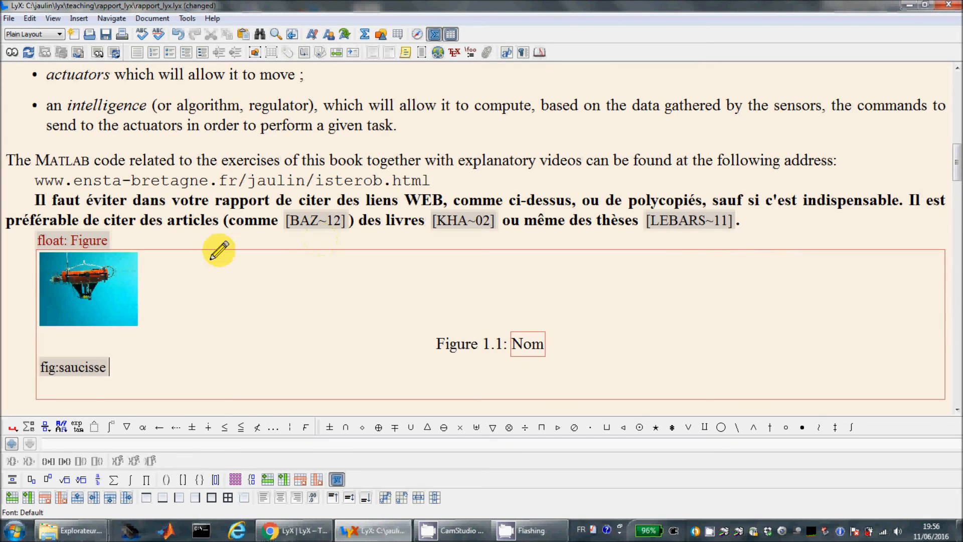
# Step: Add a paragraph "Dans la figure" above the float, ending with a cross-reference to fig:saucisse
pyautogui.click(759, 221)
pyautogui.press('Return')
pyautogui.write('Dans la figure')
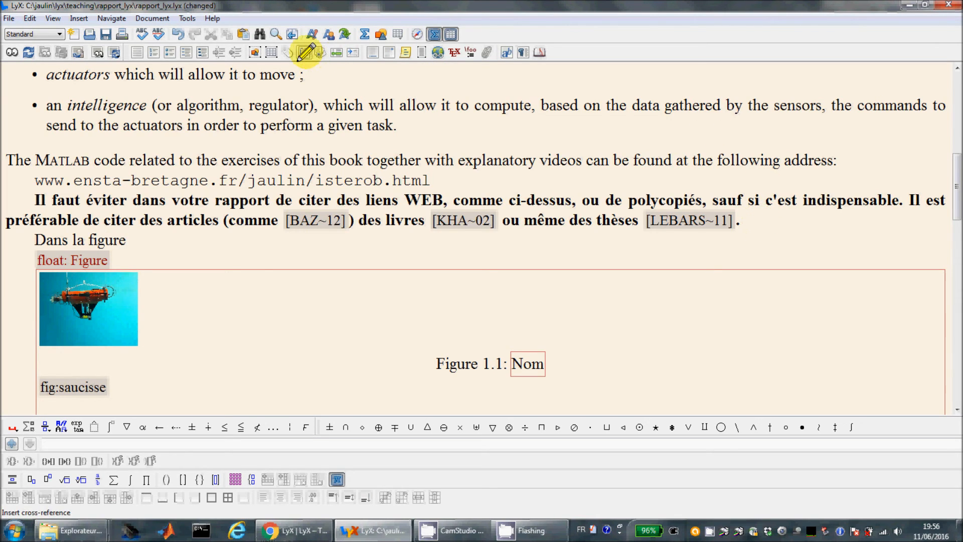
pyautogui.click(305, 51)
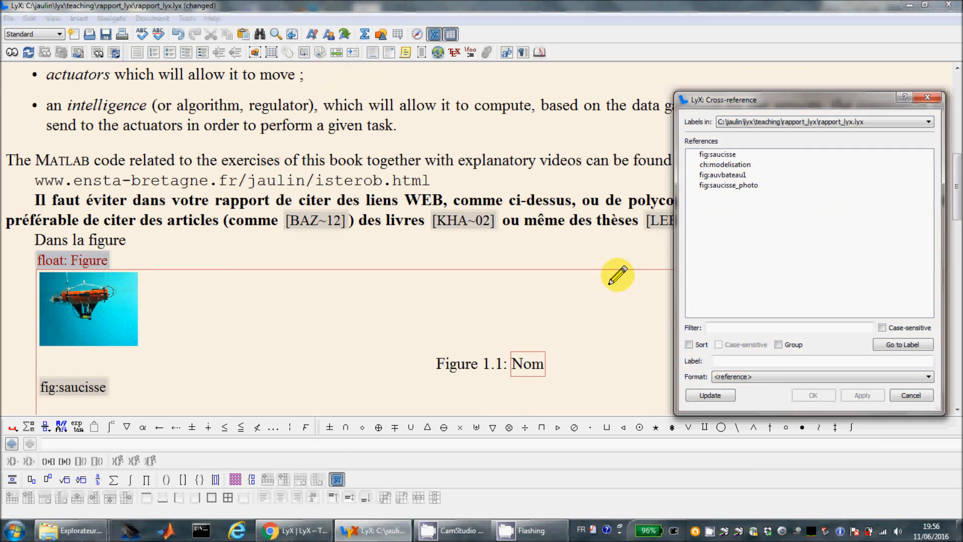
pyautogui.click(707, 156)
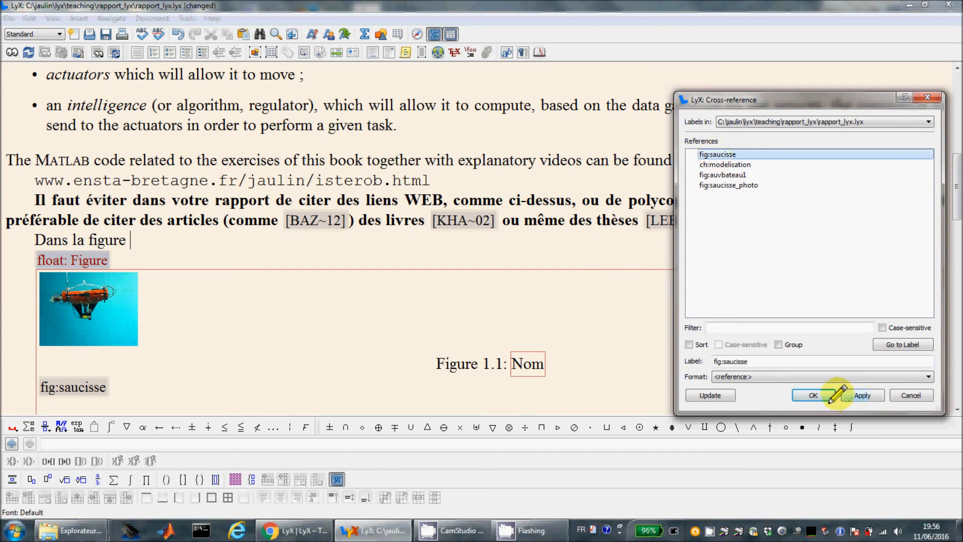
pyautogui.click(814, 395)
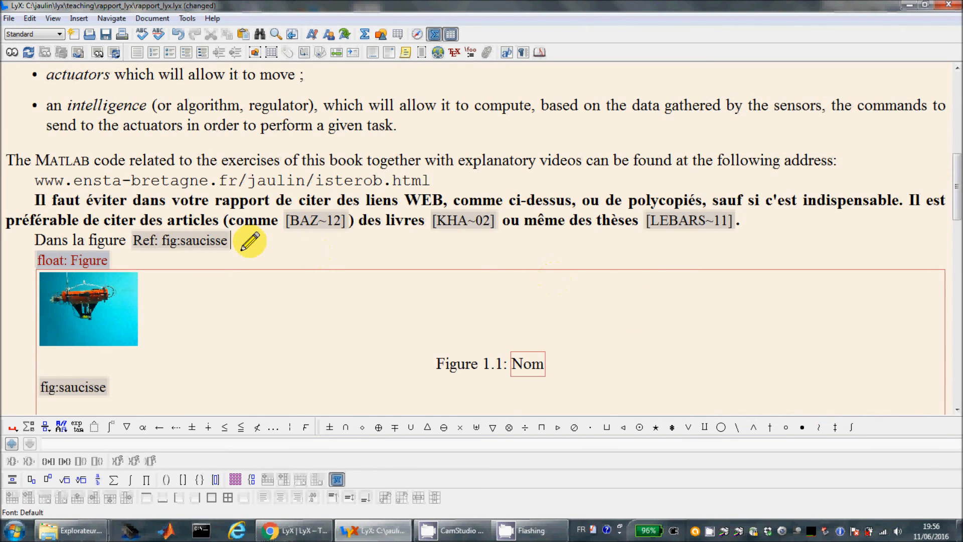
# Step: Center the paragraph containing the picture inside the figure float and save the report
pyautogui.click(181, 348)
pyautogui.click(111, 322)
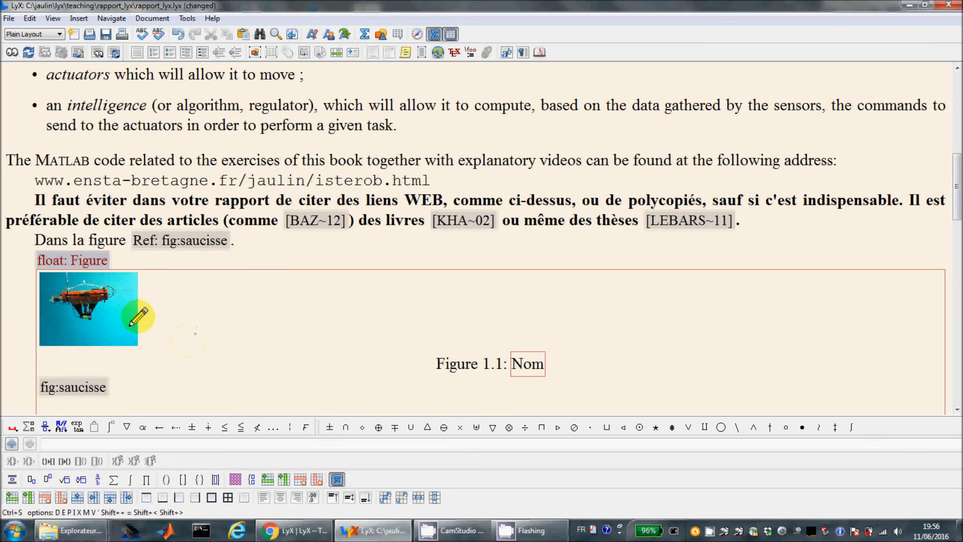
pyautogui.rightClick(141, 318)
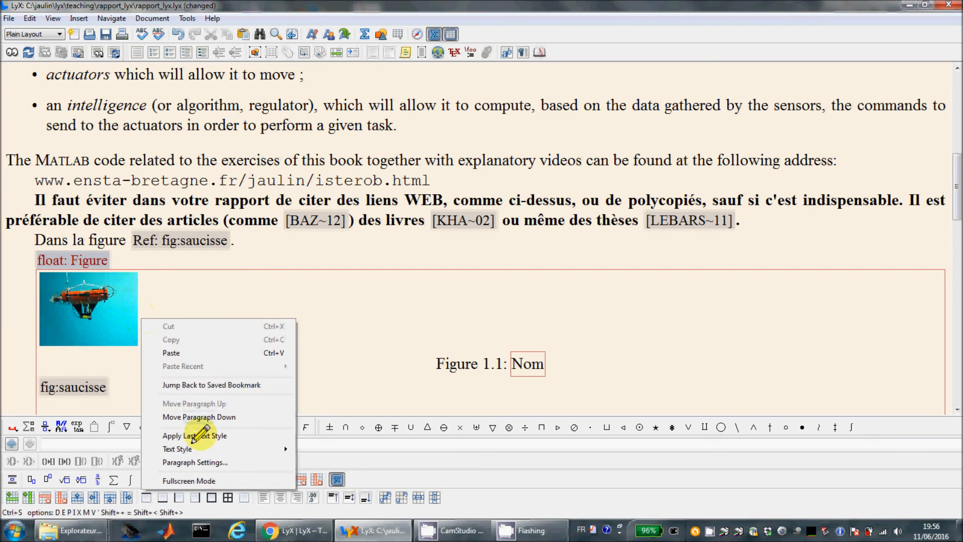
pyautogui.moveTo(198, 450)
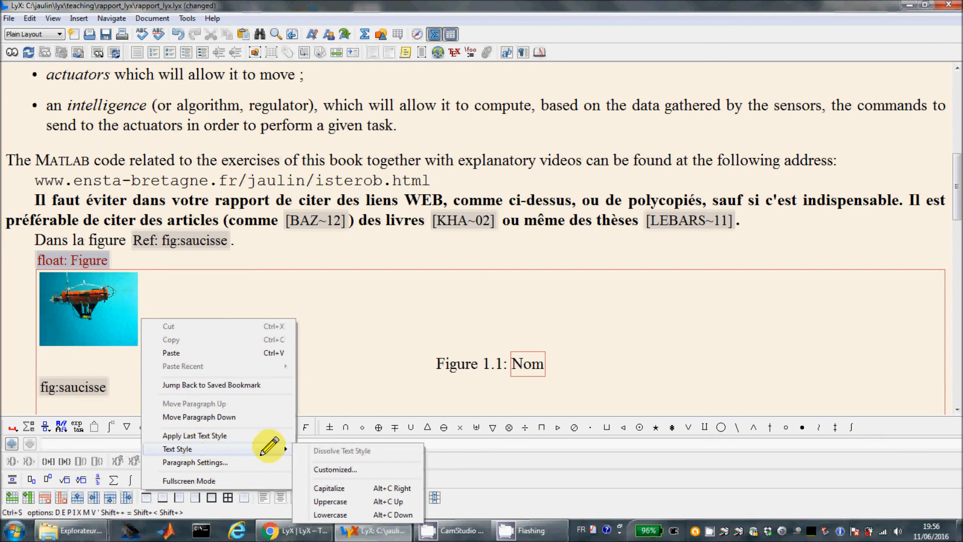
pyautogui.click(228, 461)
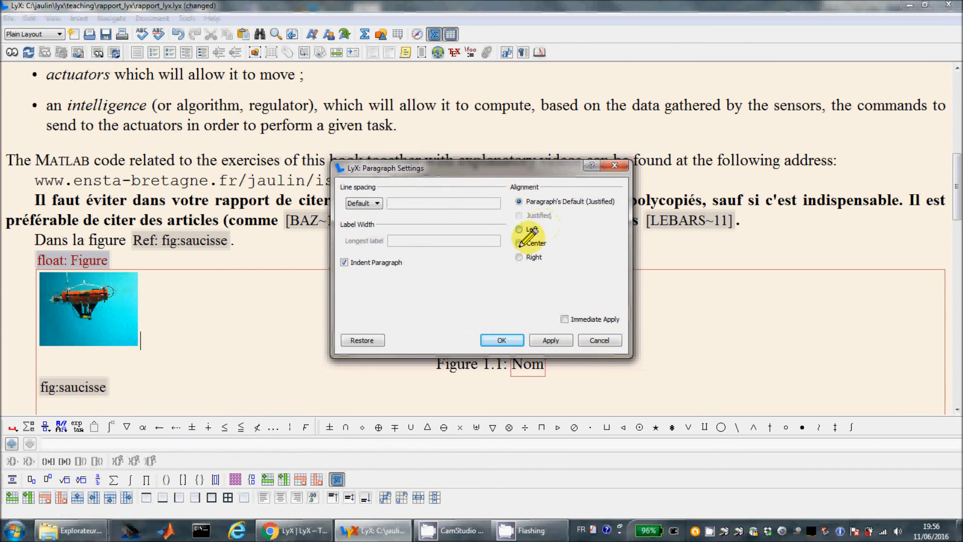
pyautogui.click(520, 242)
pyautogui.click(501, 340)
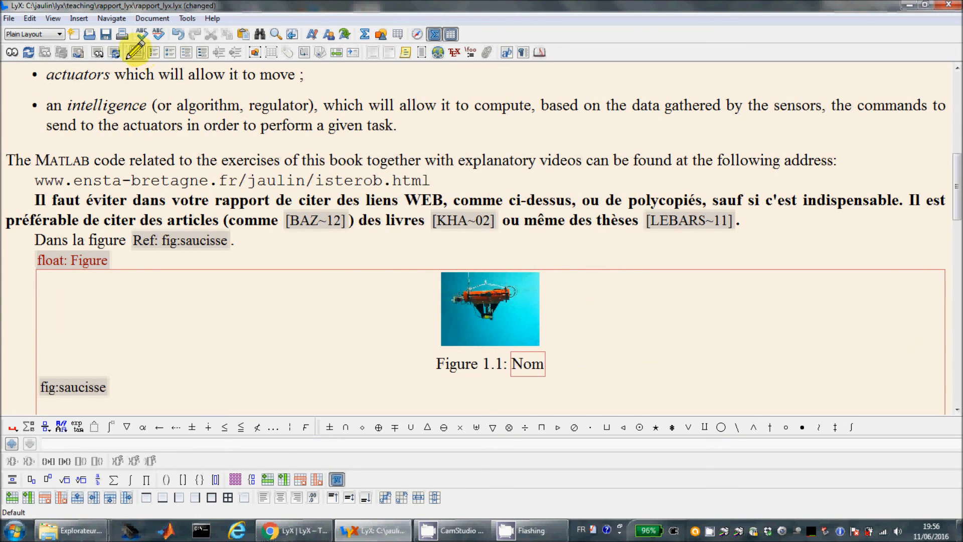
pyautogui.click(106, 34)
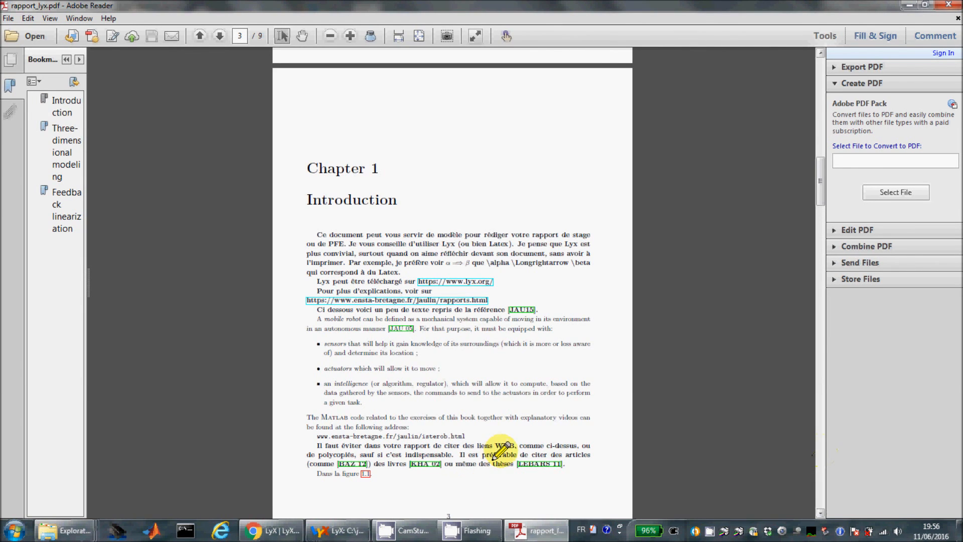
# Step: Examine the Introduction chapter in the PDF preview, checking the figure cross-reference, the centered picture and its caption
pyautogui.scroll(4, 494, 459)
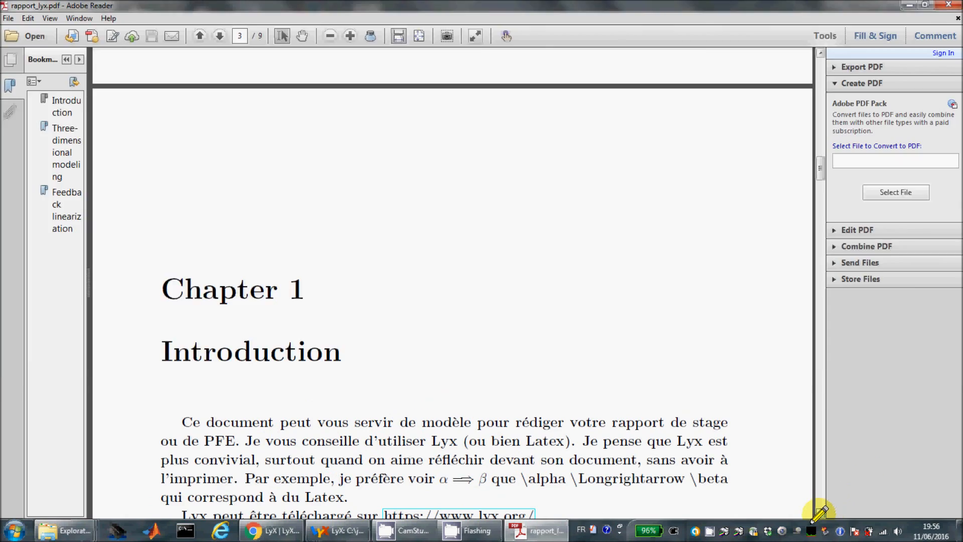
pyautogui.click(820, 512)
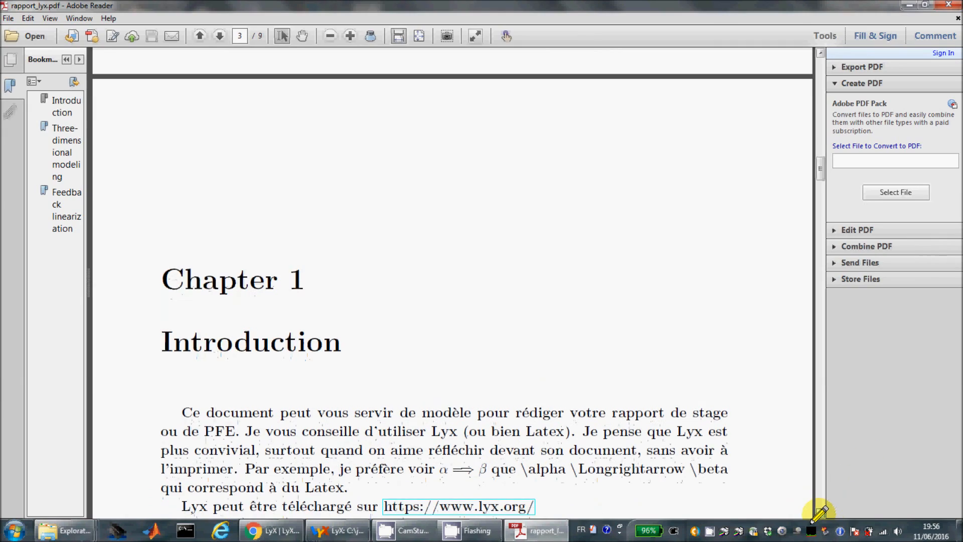
pyautogui.scroll(-9, 818, 512)
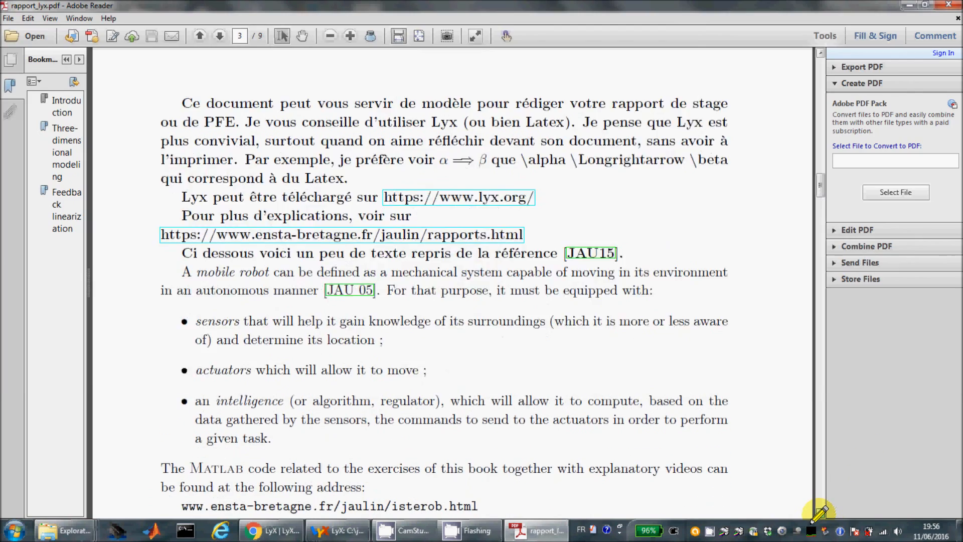
pyautogui.click(819, 513)
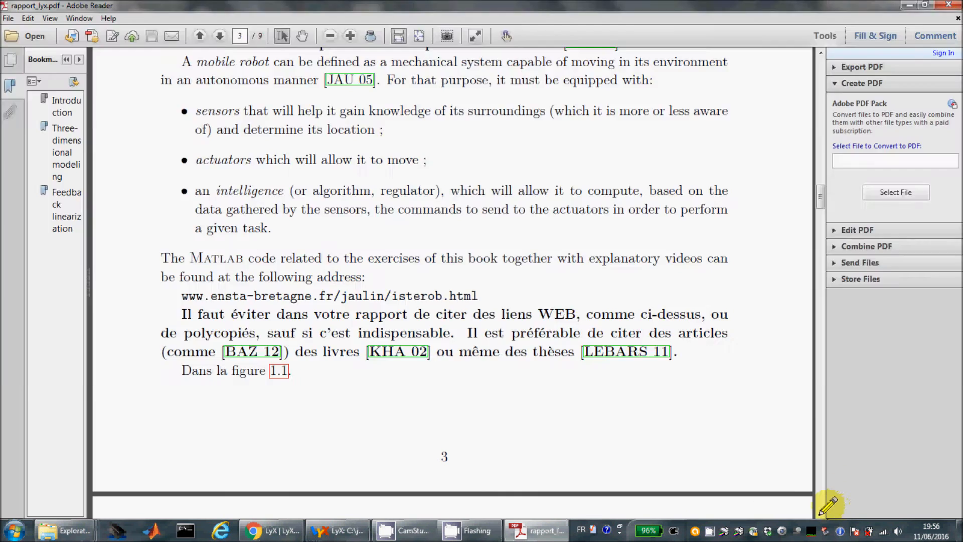
pyautogui.scroll(-5, 819, 513)
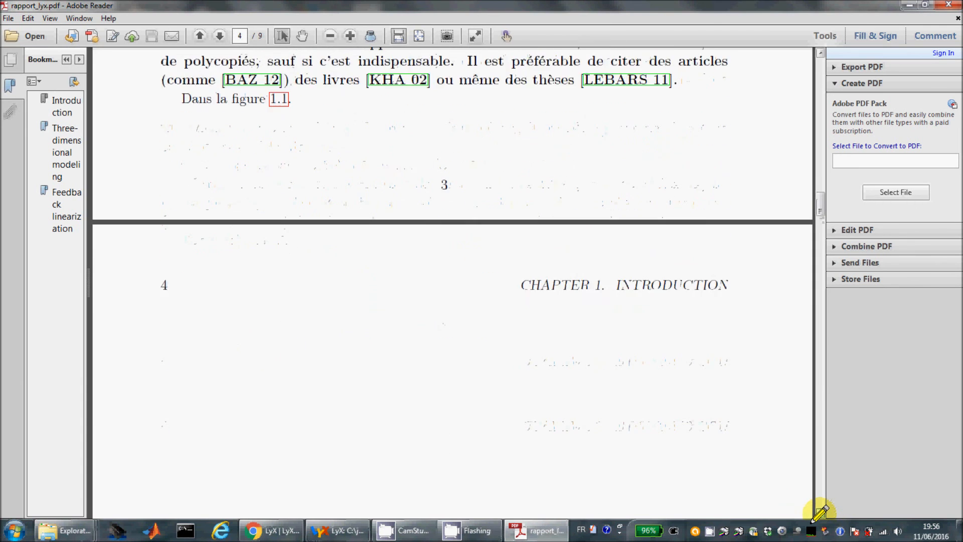
pyautogui.scroll(-5, 819, 512)
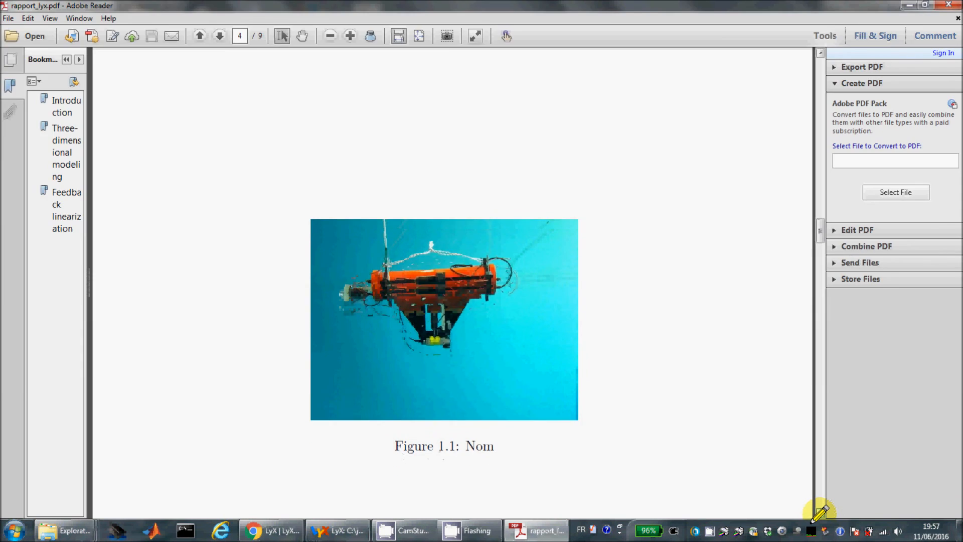
pyautogui.click(819, 513)
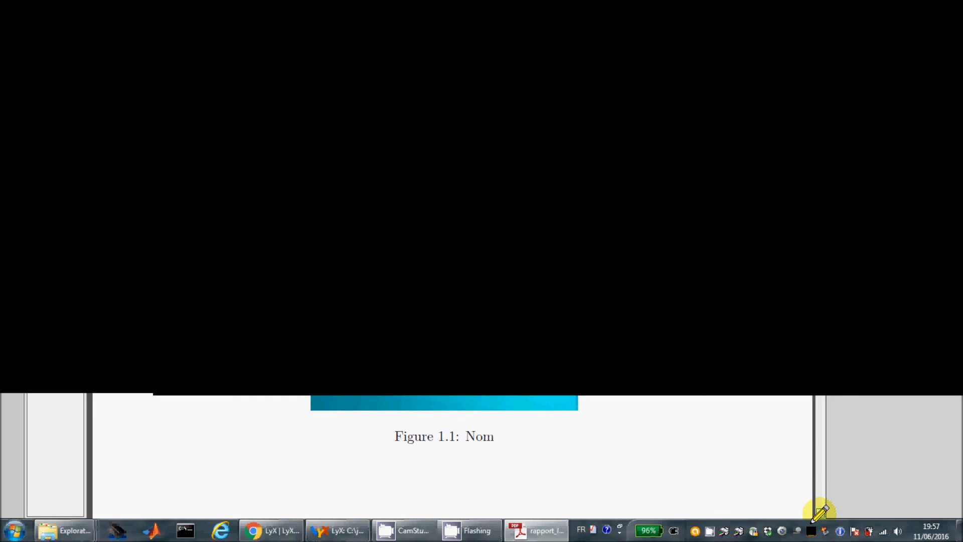
pyautogui.click(819, 512)
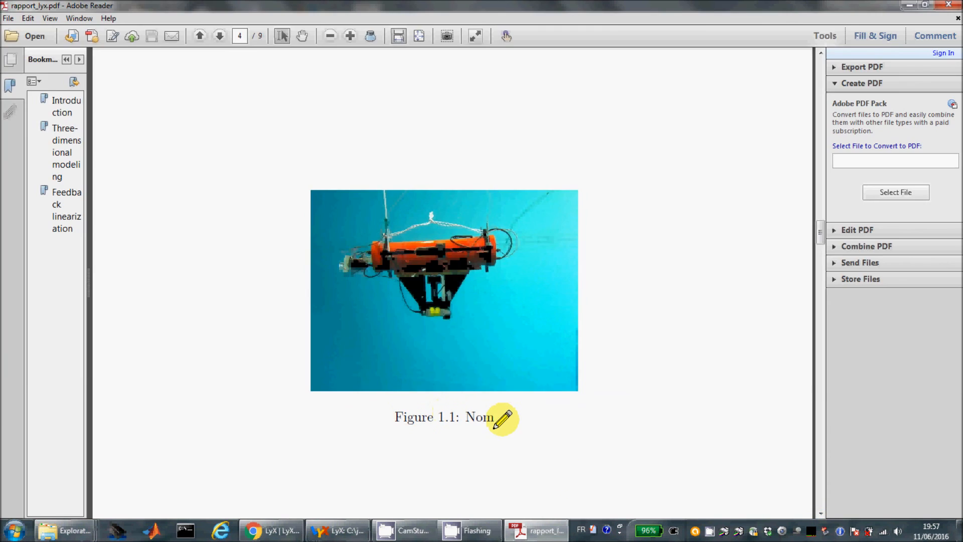
pyautogui.moveTo(497, 426); pyautogui.dragTo(462, 428)
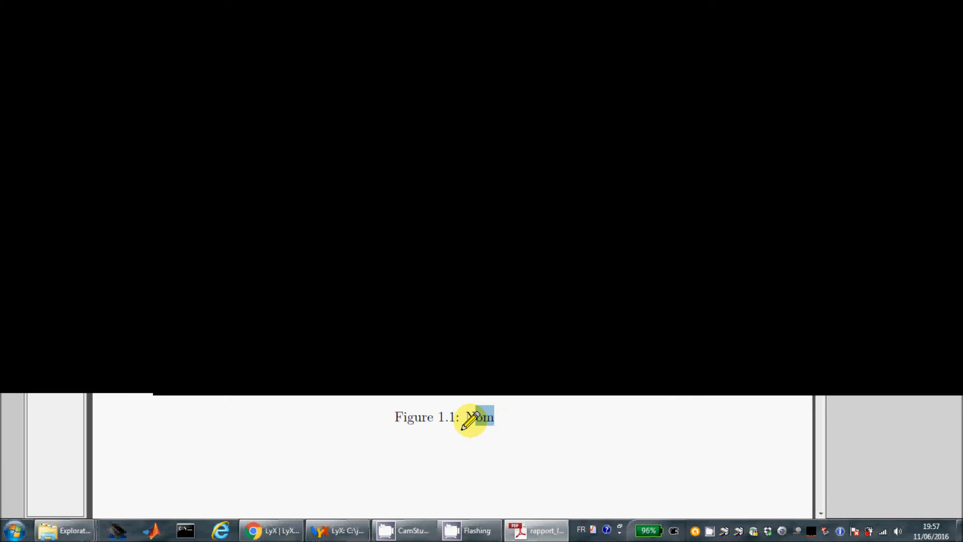
pyautogui.click(670, 367)
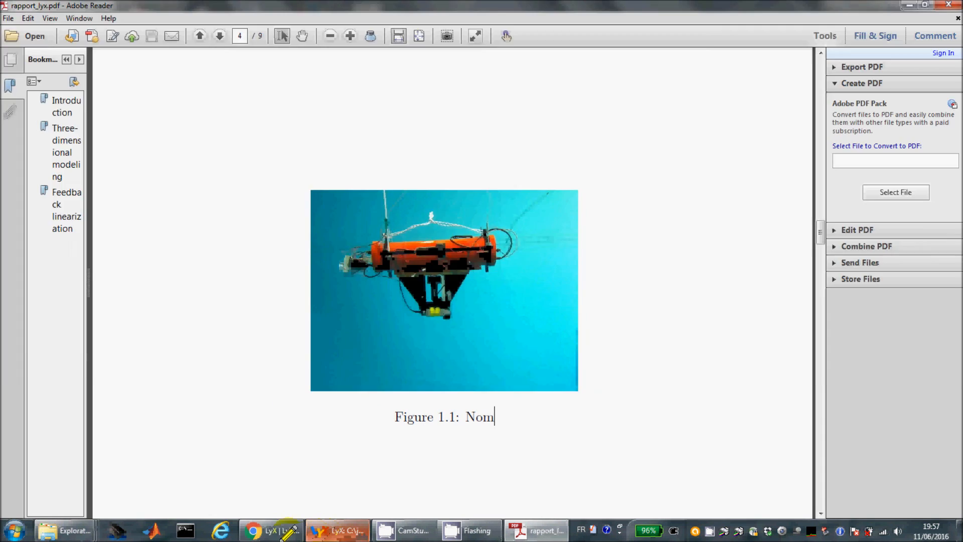
# Step: Switch to the LyX website in Google Chrome
pyautogui.moveTo(285, 531)
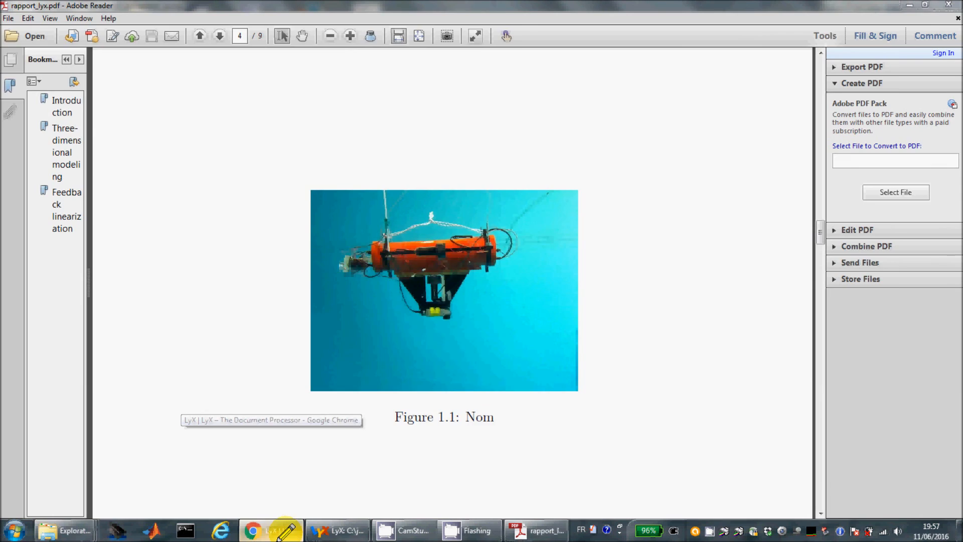
pyautogui.click(285, 531)
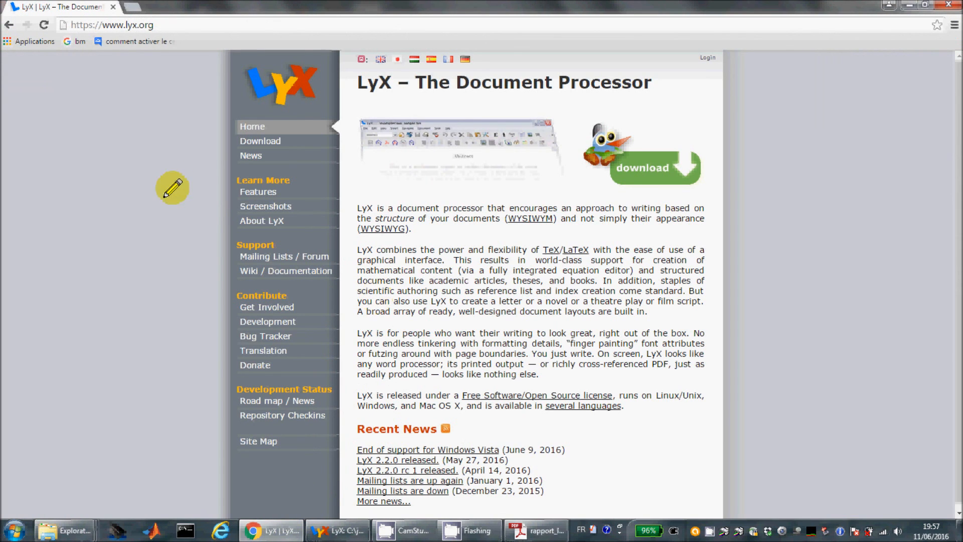